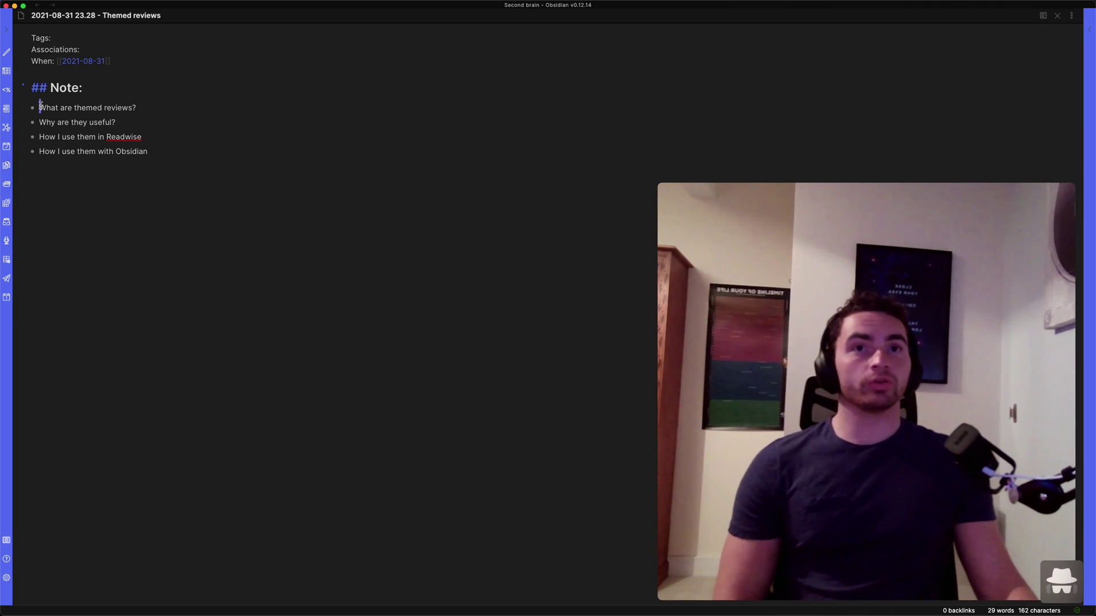
- Read through the outline bullets of the Themed reviews note, from the definition to the Readwise and Obsidian uses
{"action": "left_click_drag", "start_coordinate": [39, 108], "coordinate": [155, 106]}
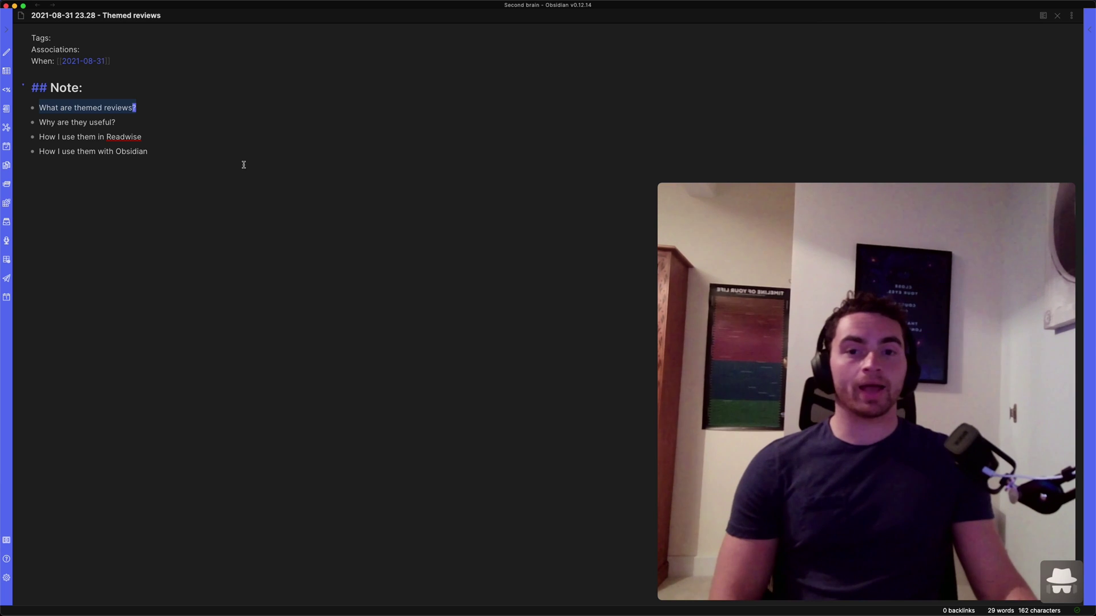
{"action": "double_click", "coordinate": [63, 123]}
{"action": "left_click", "coordinate": [126, 130]}
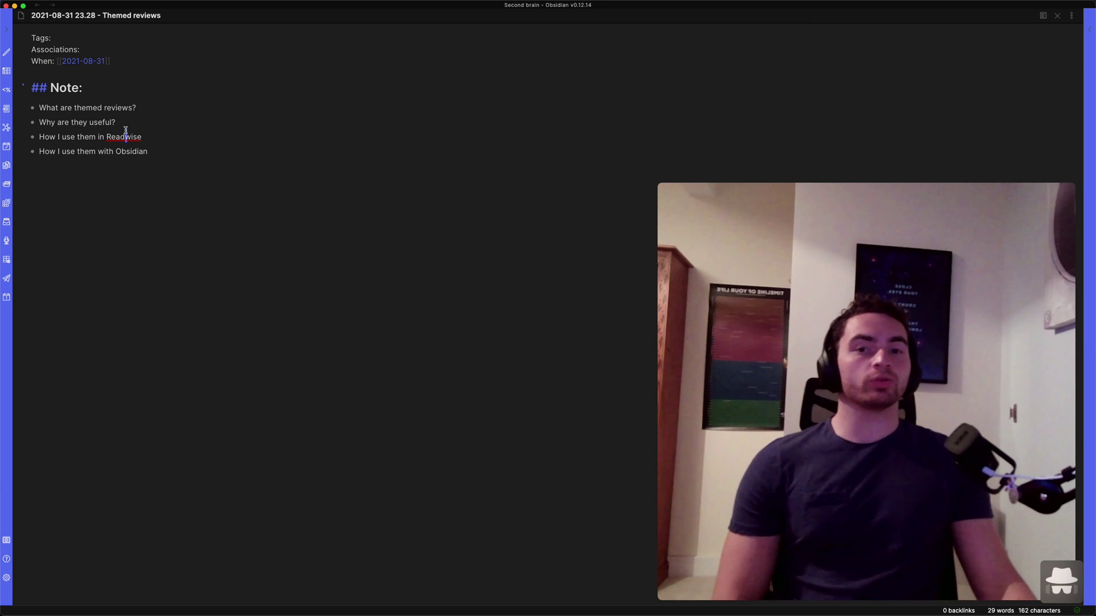
{"action": "double_click", "coordinate": [64, 138]}
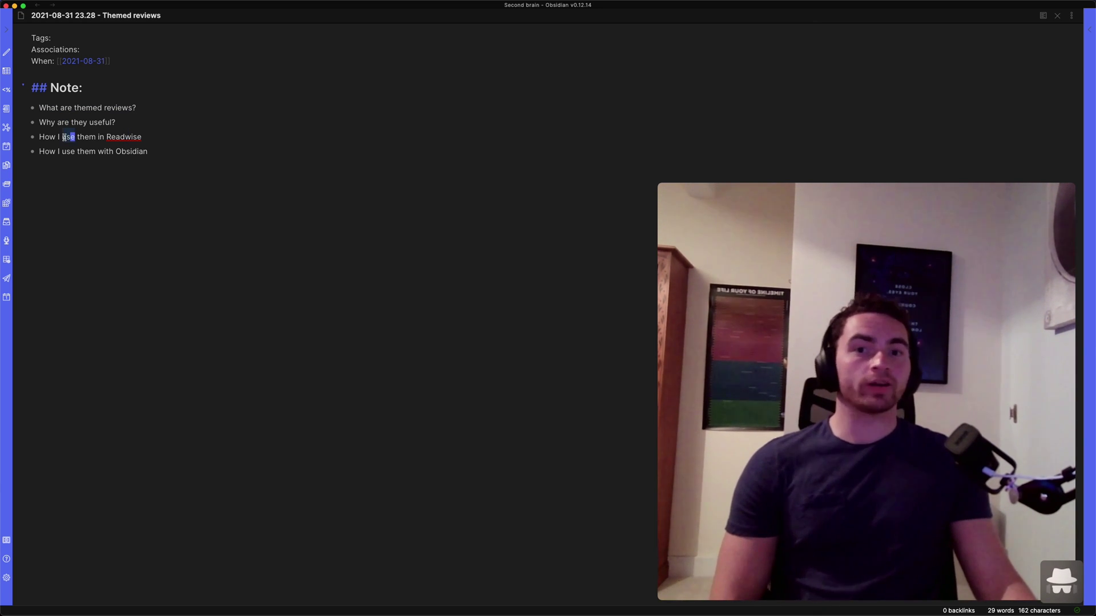
{"action": "left_click", "coordinate": [129, 227]}
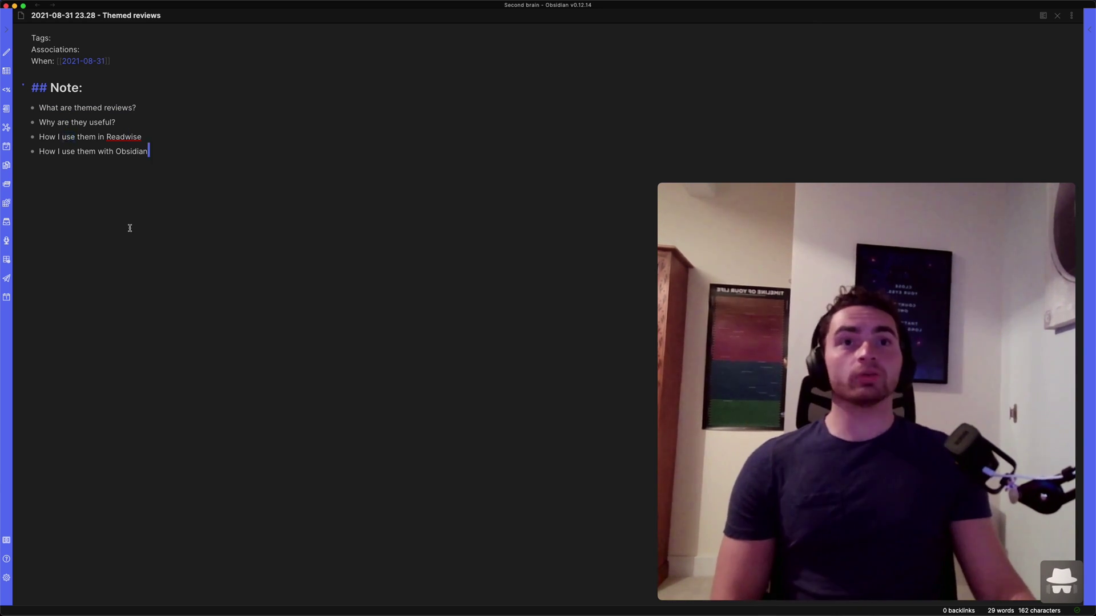
{"action": "left_click_drag", "start_coordinate": [40, 136], "coordinate": [163, 135]}
{"action": "left_click", "coordinate": [184, 168]}
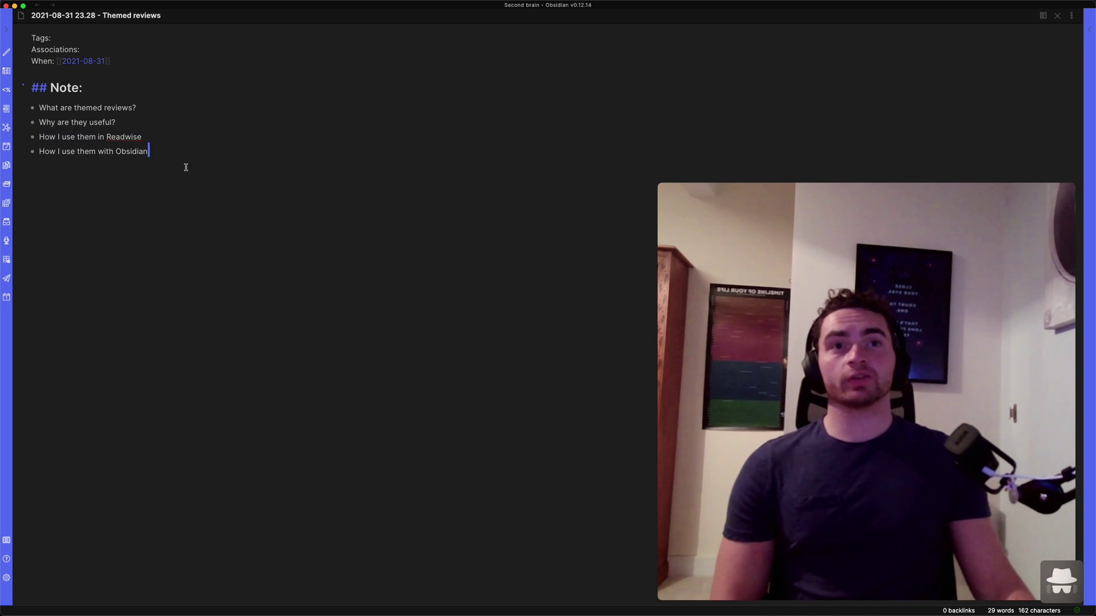
{"action": "left_click", "coordinate": [40, 148]}
{"action": "left_click_drag", "start_coordinate": [40, 148], "coordinate": [259, 147]}
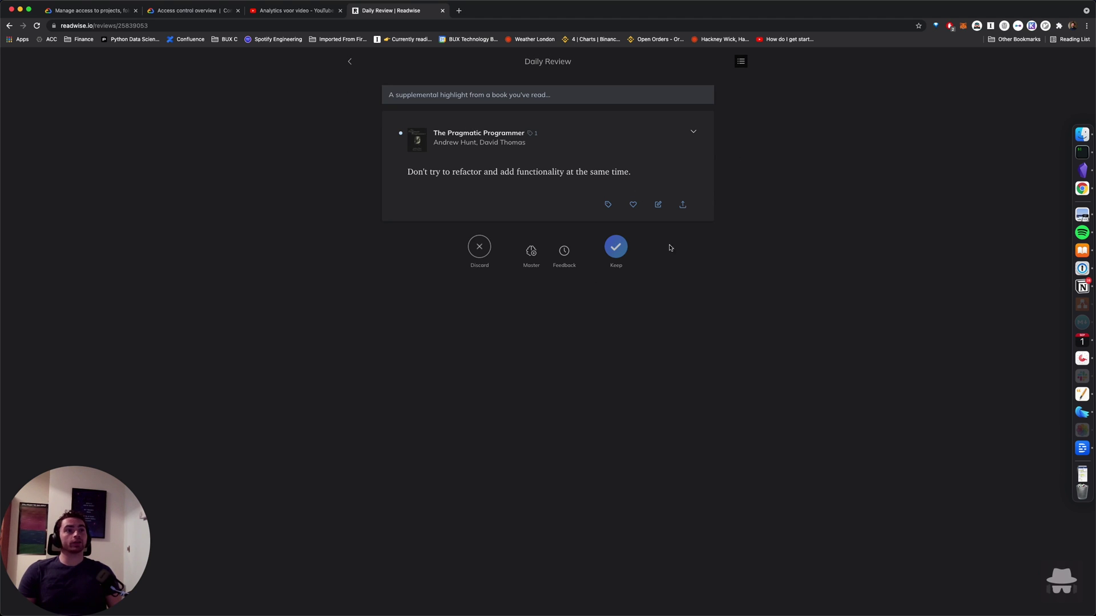
- Keep the Pragmatic Programmer highlight in the Daily Review and mark the Fluent Python and Overcoming Gravity highlights as done
{"action": "left_click", "coordinate": [616, 246]}
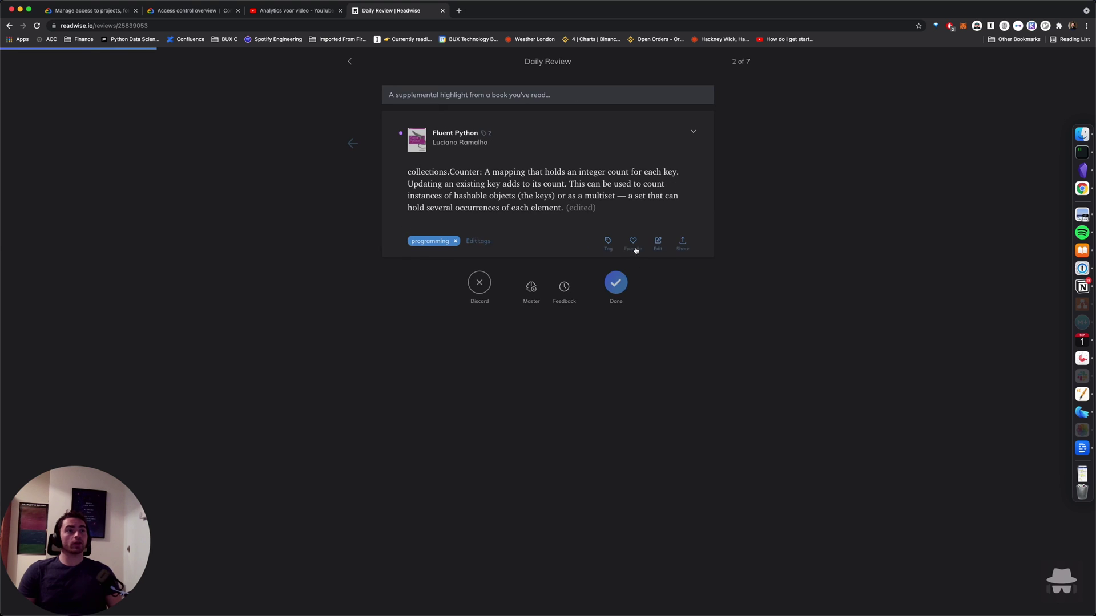
{"action": "left_click", "coordinate": [615, 282]}
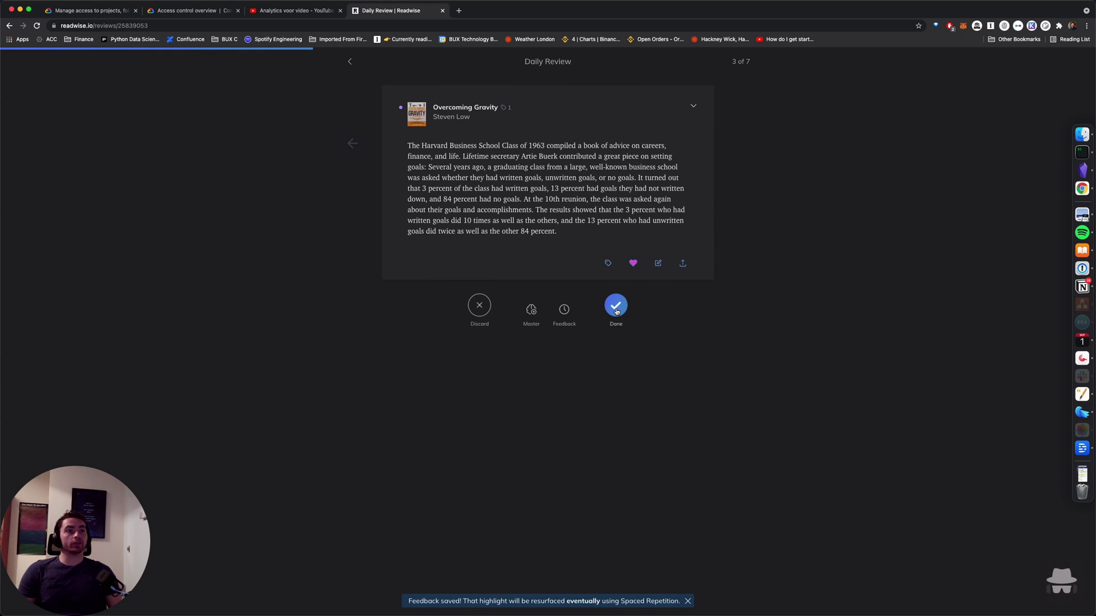
{"action": "left_click", "coordinate": [616, 308]}
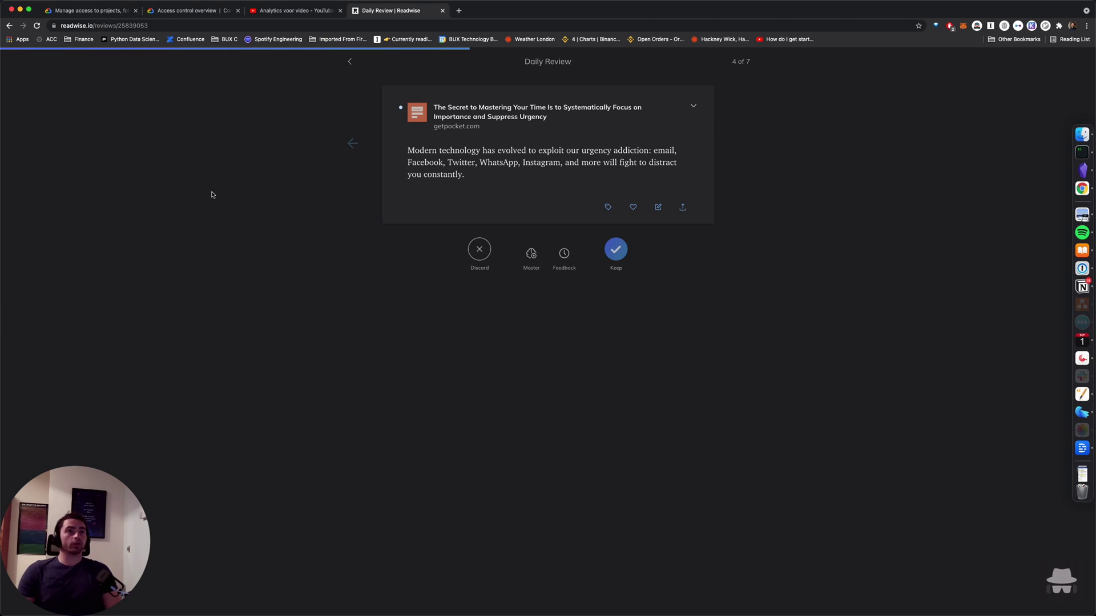
- Return to the Readwise dashboard and open the Themed Reviews page
{"action": "key", "text": "super+Left"}
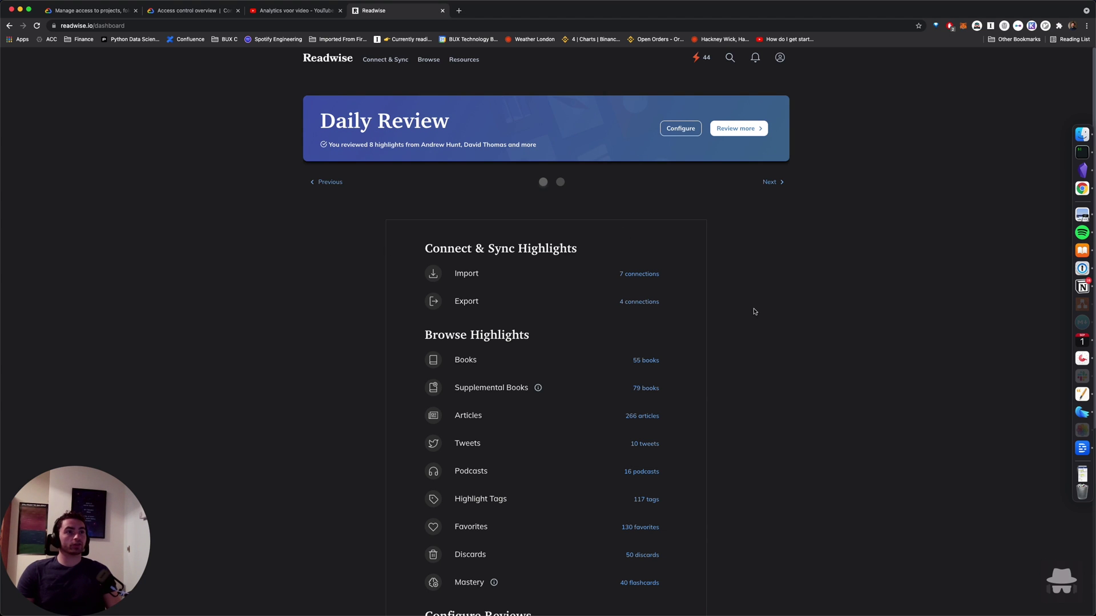
{"action": "scroll", "coordinate": [820, 406], "scroll_direction": "down", "scroll_amount": 5}
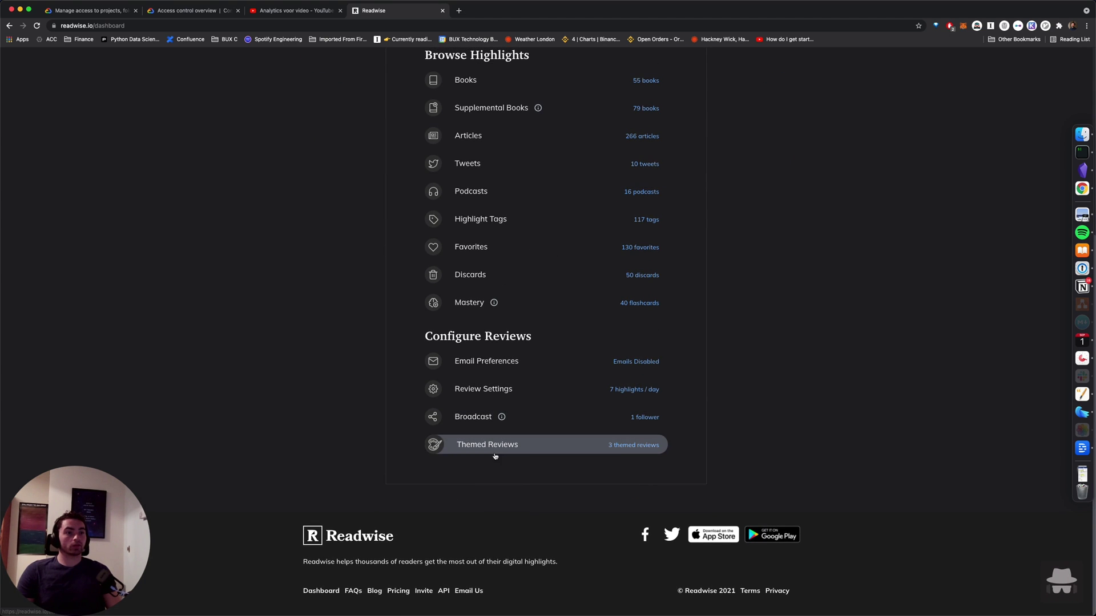
{"action": "left_click", "coordinate": [449, 445]}
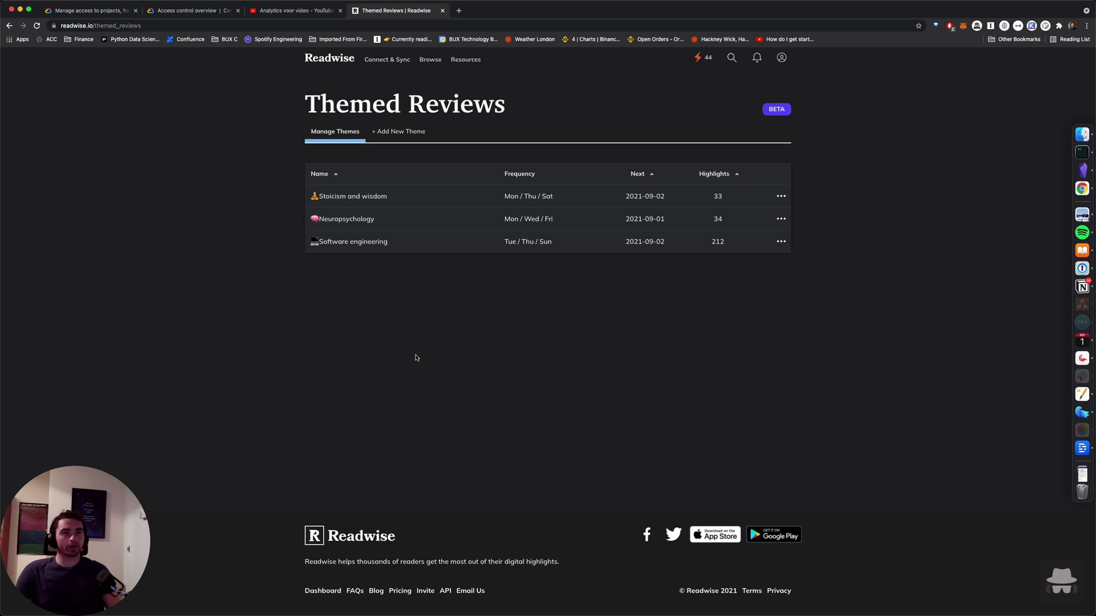
- Start the Neuropsychology themed review in a separate browser tab
{"action": "left_click", "coordinate": [780, 217], "text": "shift+super"}
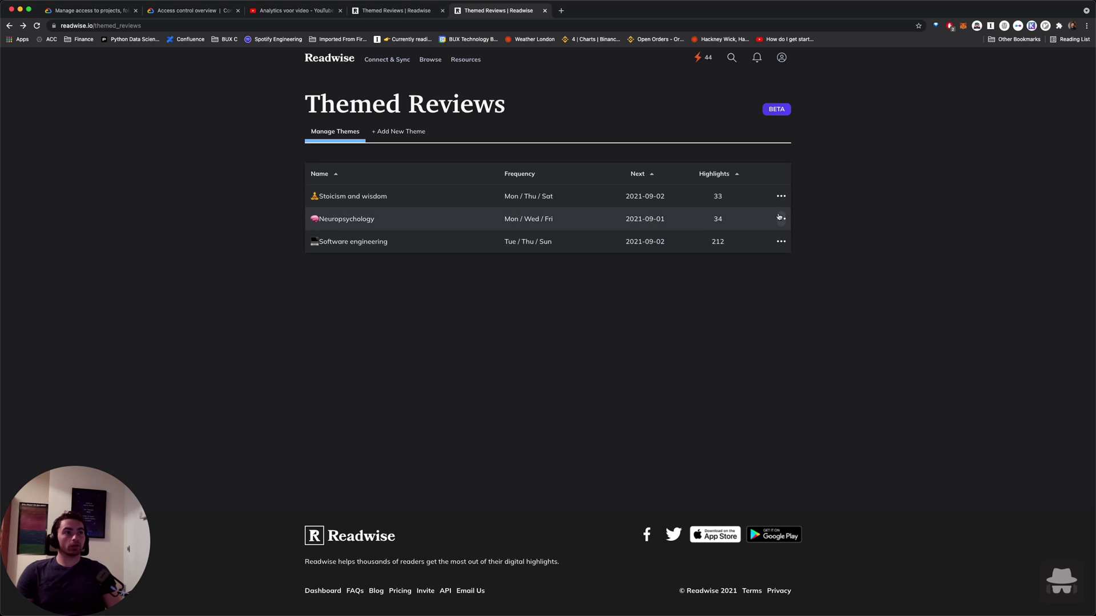
{"action": "left_click", "coordinate": [779, 218]}
{"action": "left_click", "coordinate": [760, 275]}
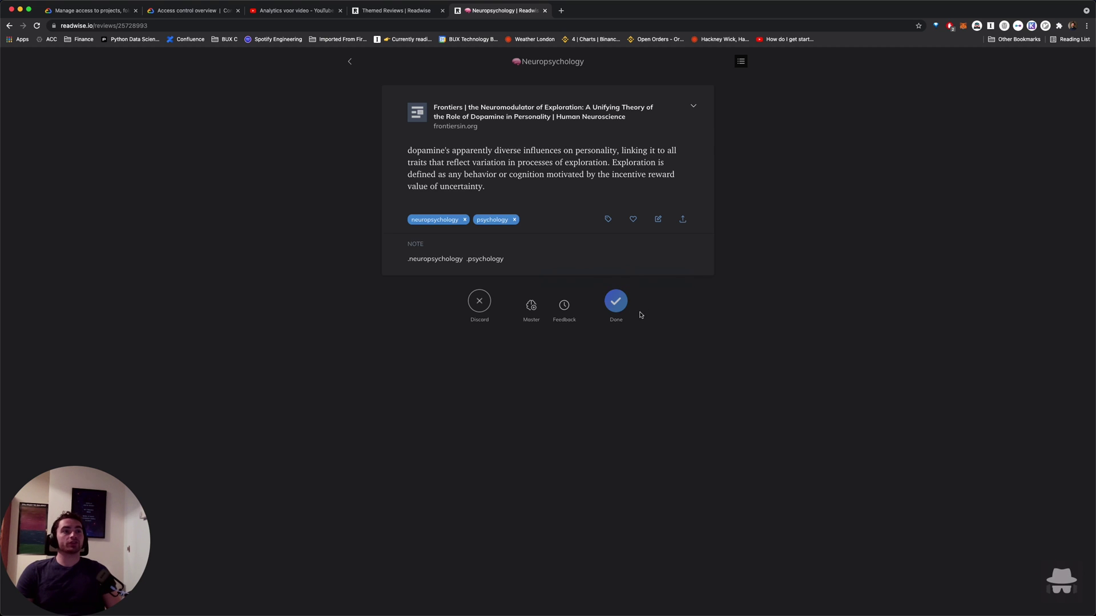
- Mark the remaining highlights of the Neuropsychology review as done and exit to the dashboard
{"action": "left_click", "coordinate": [624, 303]}
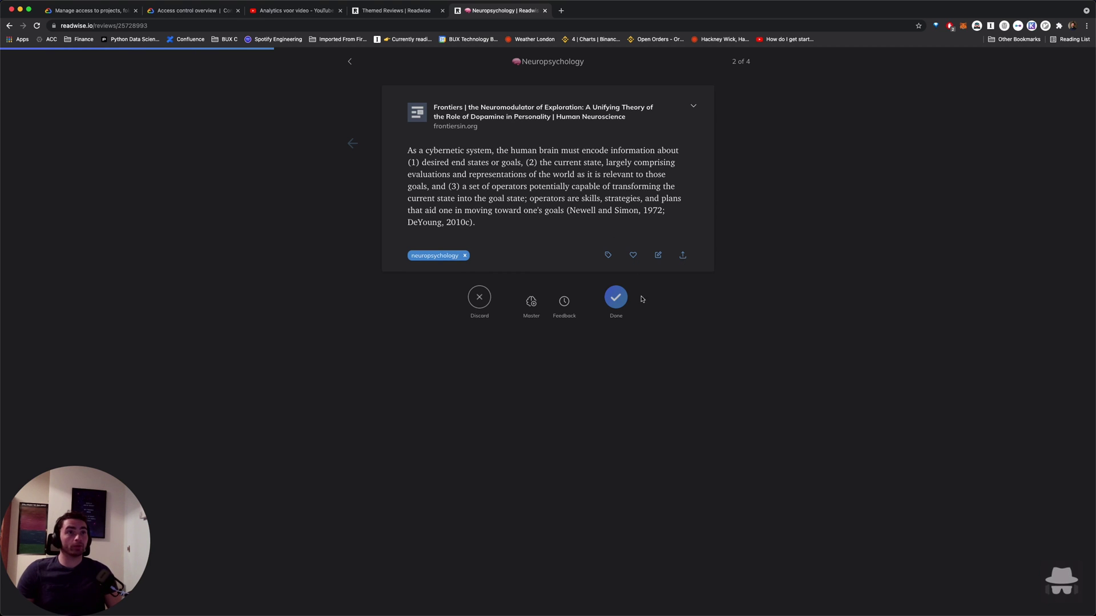
{"action": "left_click", "coordinate": [612, 304]}
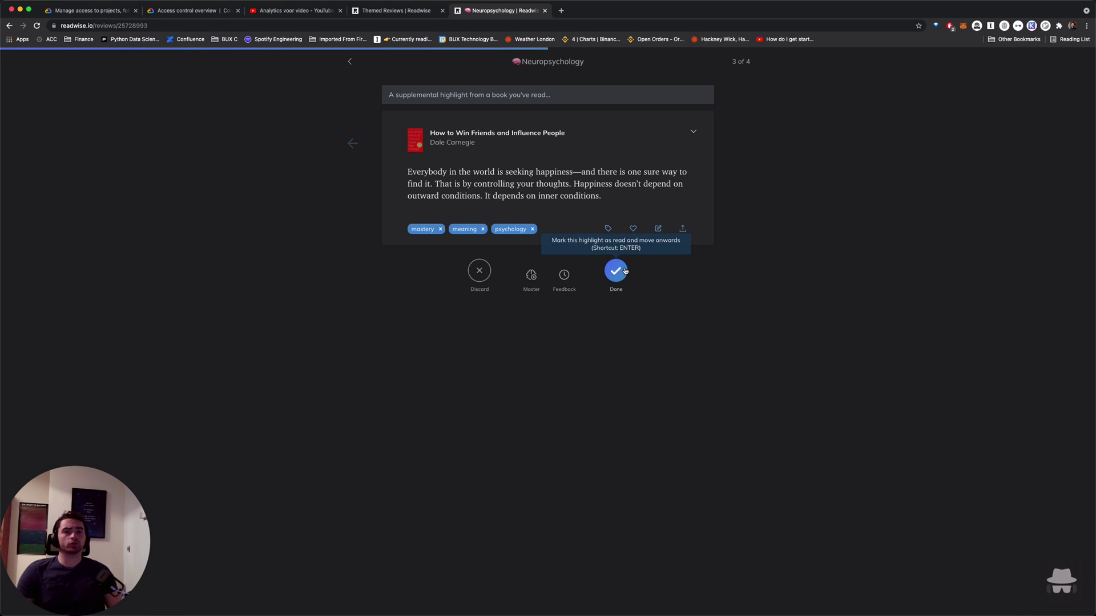
{"action": "left_click", "coordinate": [626, 271]}
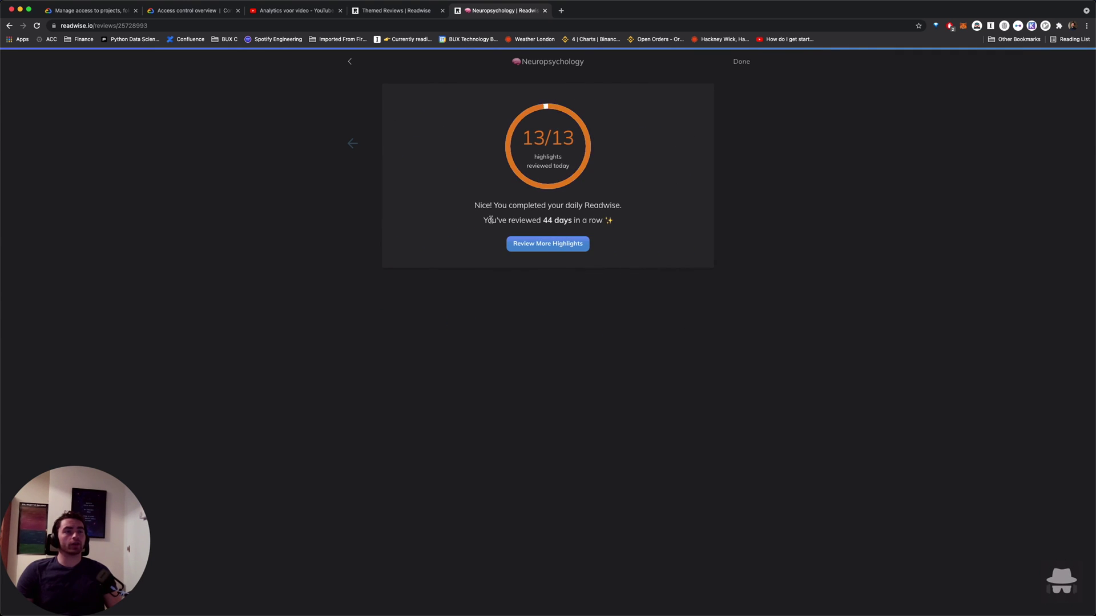
{"action": "left_click", "coordinate": [739, 67]}
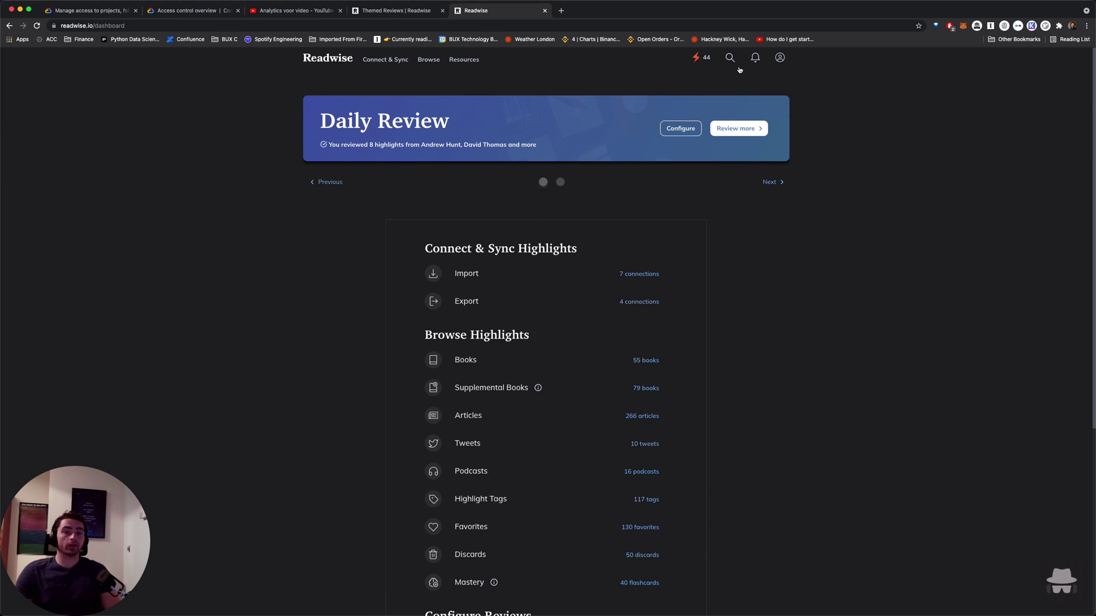
- Close the finished review's tab and open the Stoicism and wisdom theme for editing
{"action": "key", "text": "super+w"}
{"action": "left_click", "coordinate": [369, 188]}
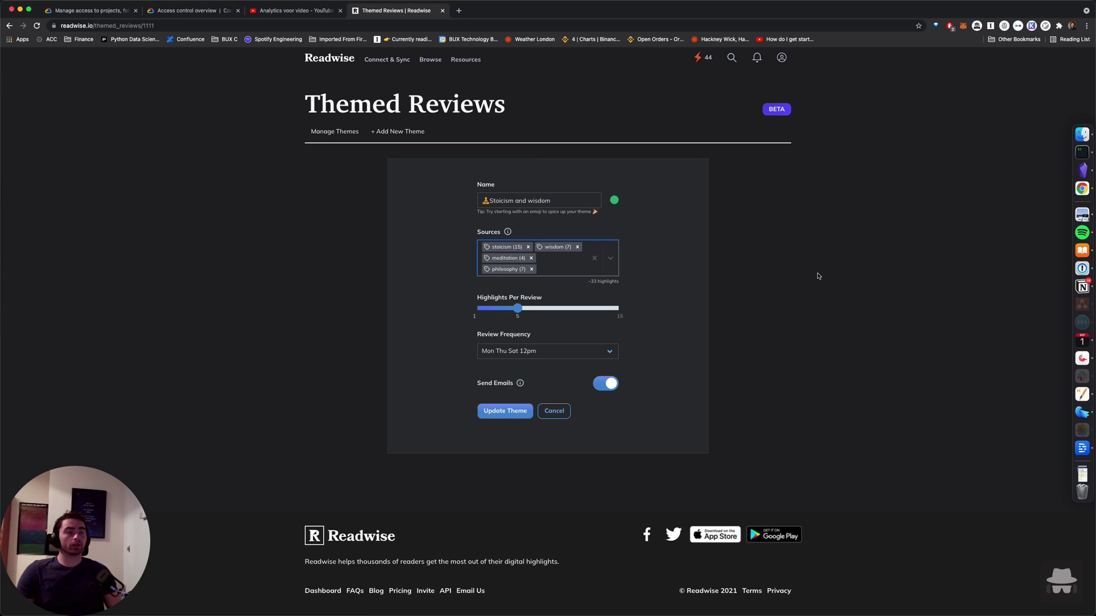
{"action": "key", "text": "super+equal"}
{"action": "key", "text": "super+equal"}
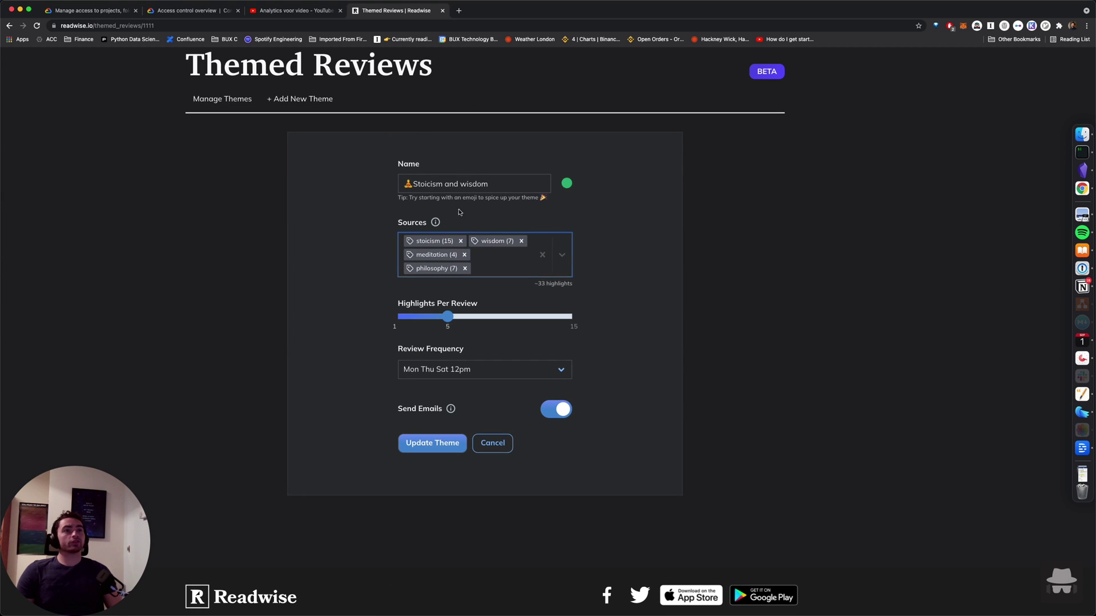
{"action": "key", "text": "super+minus"}
{"action": "key", "text": "super+minus"}
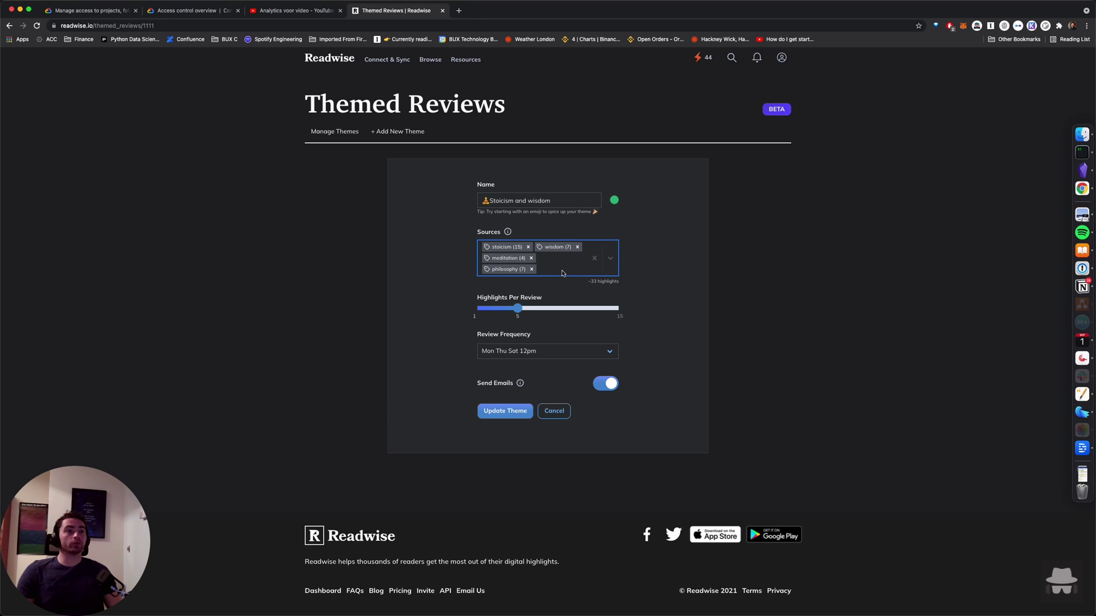
- Browse the tags, books, articles and podcasts available as sources for the Stoicism and wisdom theme
{"action": "left_click", "coordinate": [609, 267]}
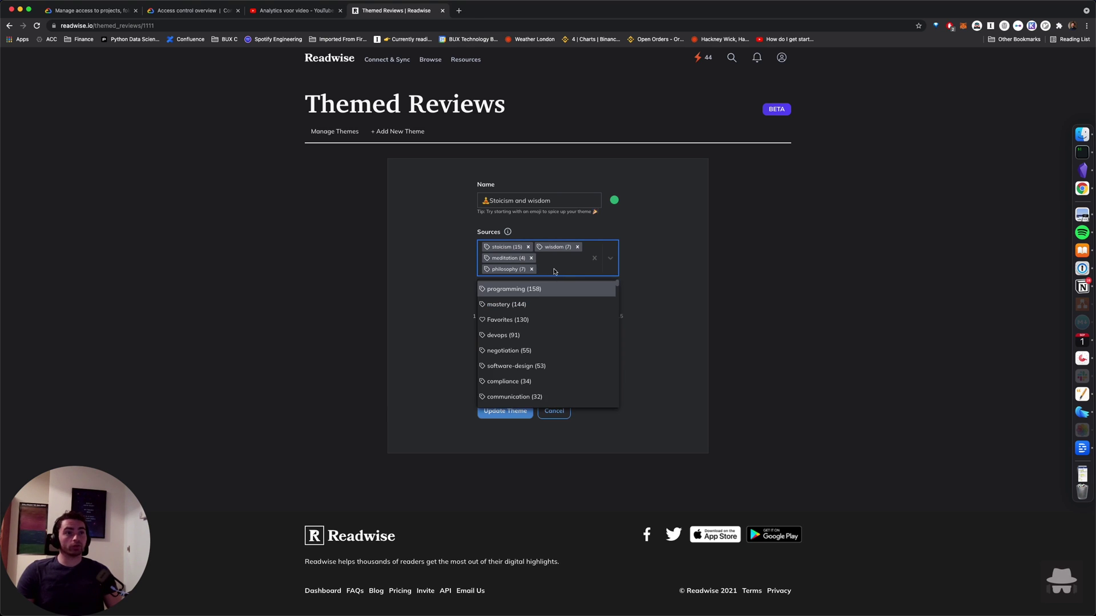
{"action": "scroll", "coordinate": [579, 319], "scroll_direction": "down", "scroll_amount": 15}
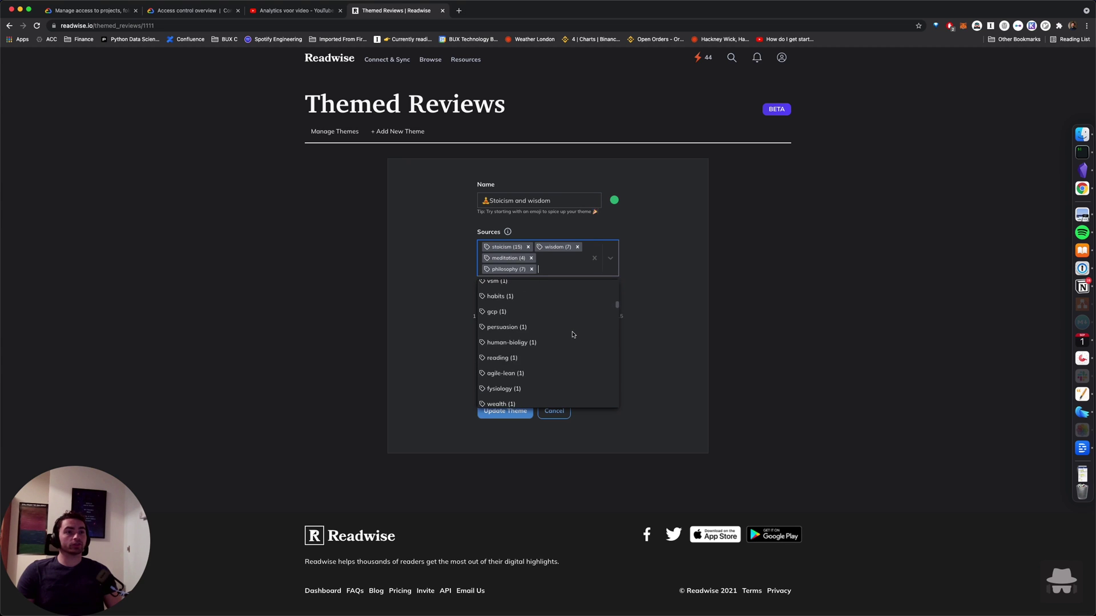
{"action": "scroll", "coordinate": [573, 335], "scroll_direction": "down", "scroll_amount": 10}
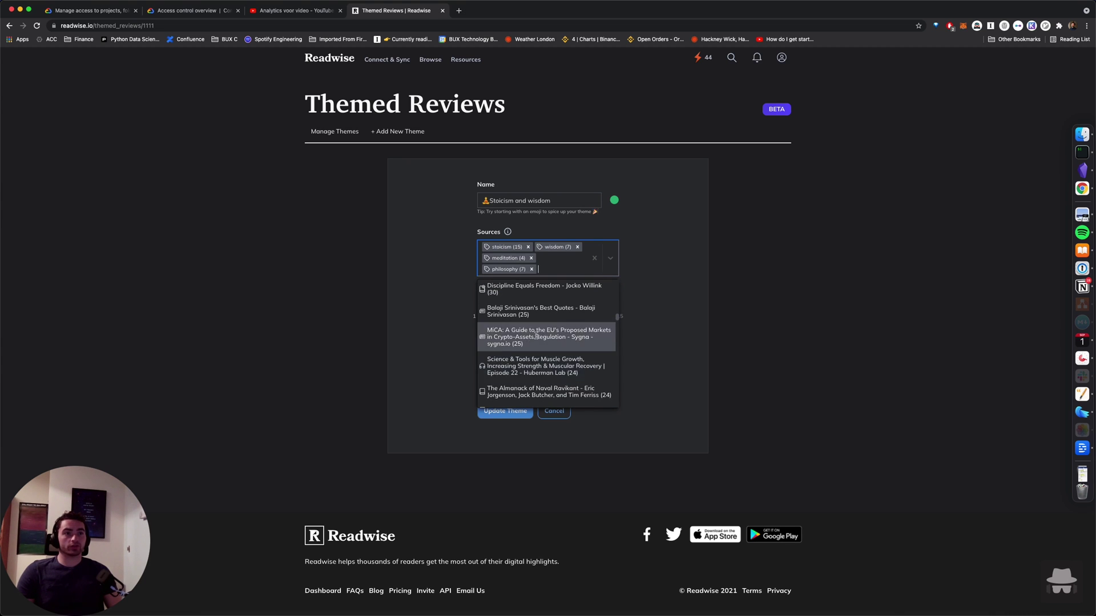
{"action": "scroll", "coordinate": [523, 342], "scroll_direction": "down", "scroll_amount": 3}
{"action": "scroll", "coordinate": [523, 343], "scroll_direction": "down", "scroll_amount": 15}
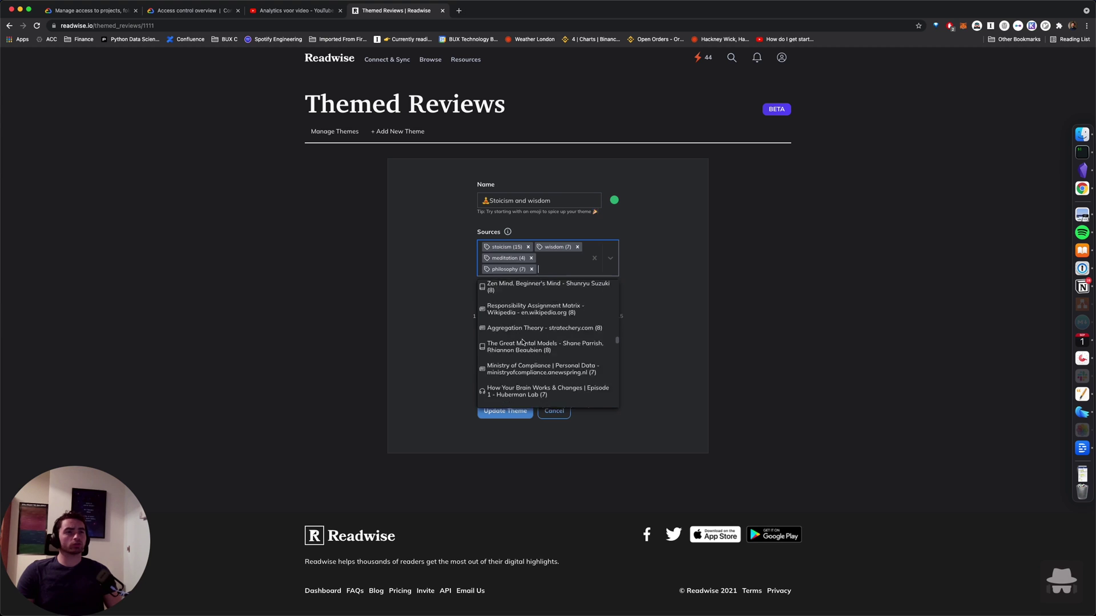
{"action": "scroll", "coordinate": [523, 342], "scroll_direction": "down", "scroll_amount": 15}
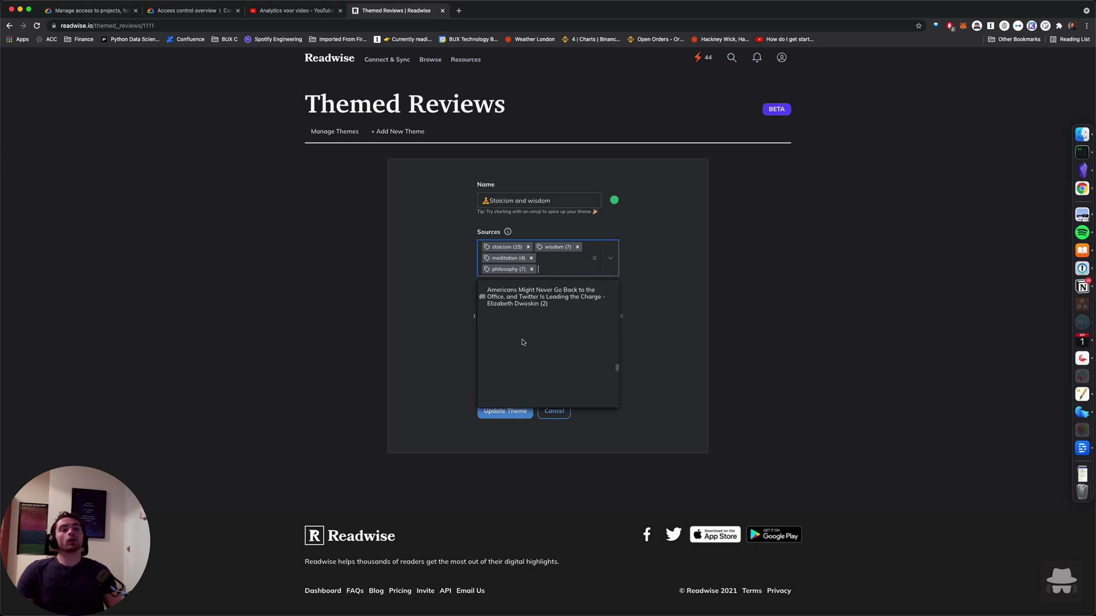
{"action": "scroll", "coordinate": [522, 342], "scroll_direction": "down", "scroll_amount": 15}
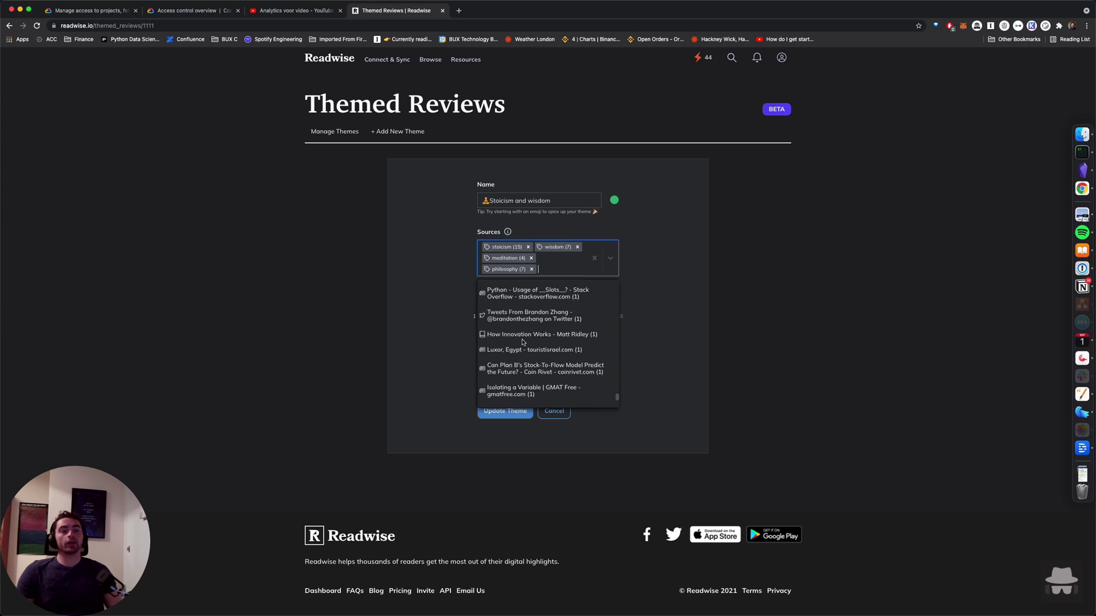
{"action": "left_click", "coordinate": [380, 308]}
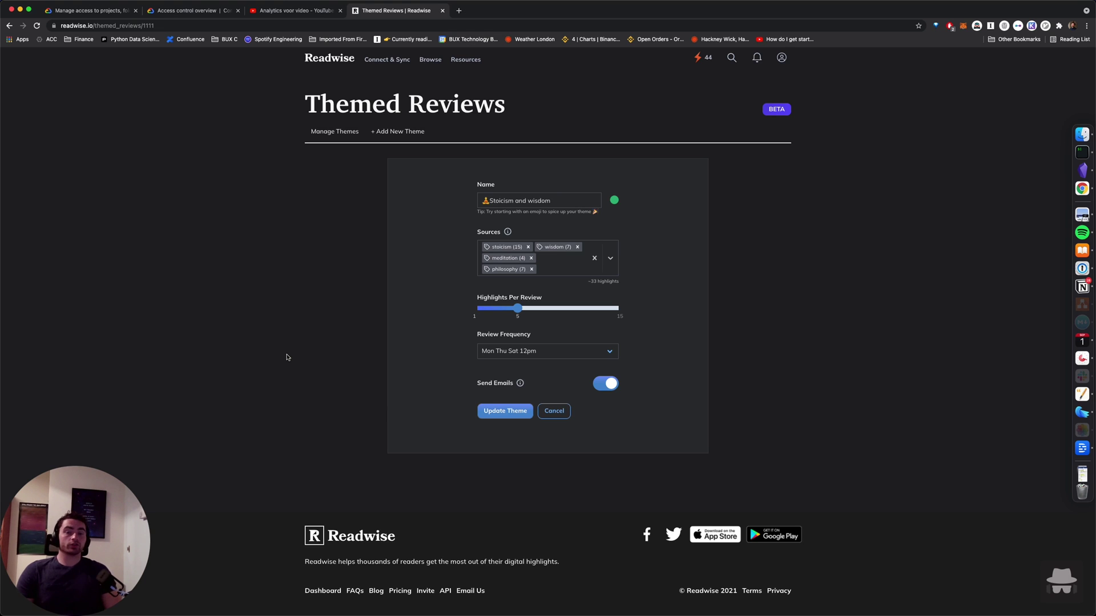
- Reopen the closed dashboard tab and examine the highlights-reviewed count on the Daily Review completion page
{"action": "key", "text": "super+shift+t"}
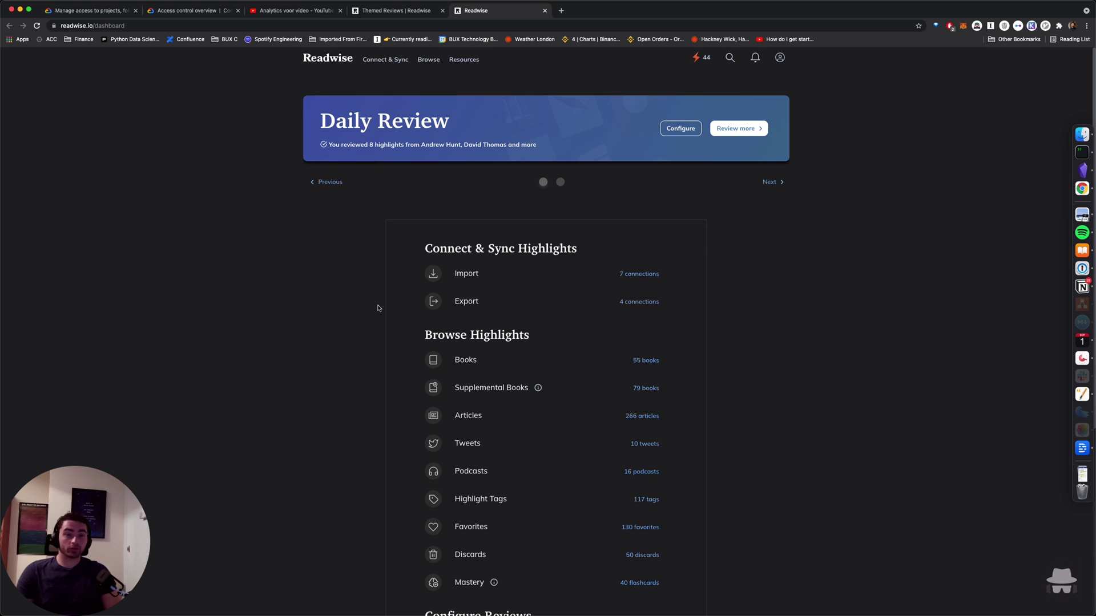
{"action": "left_click", "coordinate": [472, 111]}
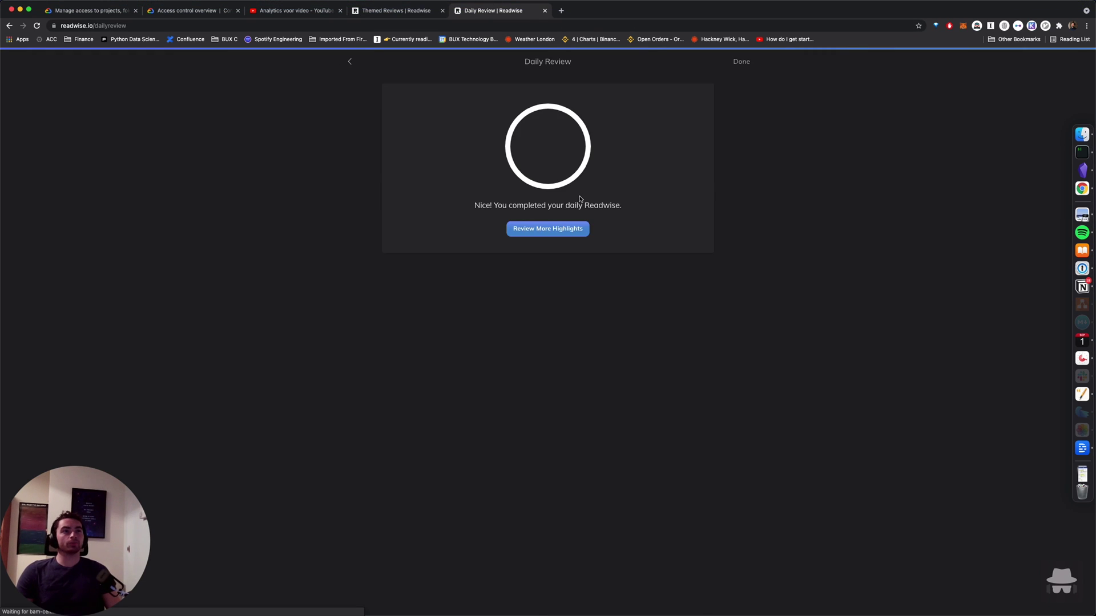
{"action": "left_click_drag", "start_coordinate": [551, 137], "coordinate": [571, 137]}
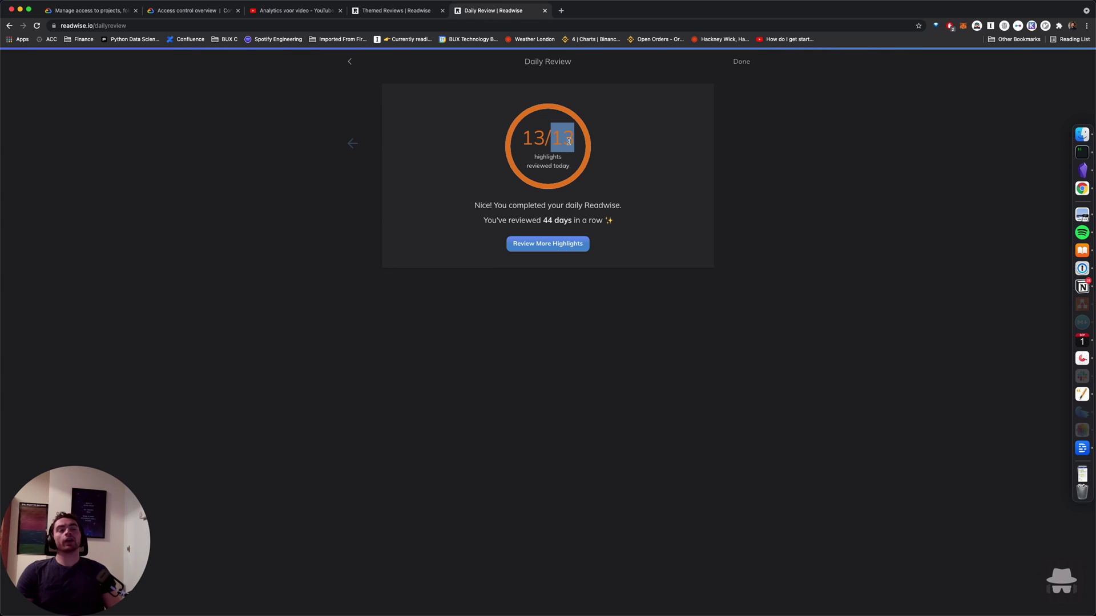
{"action": "double_click", "coordinate": [537, 127]}
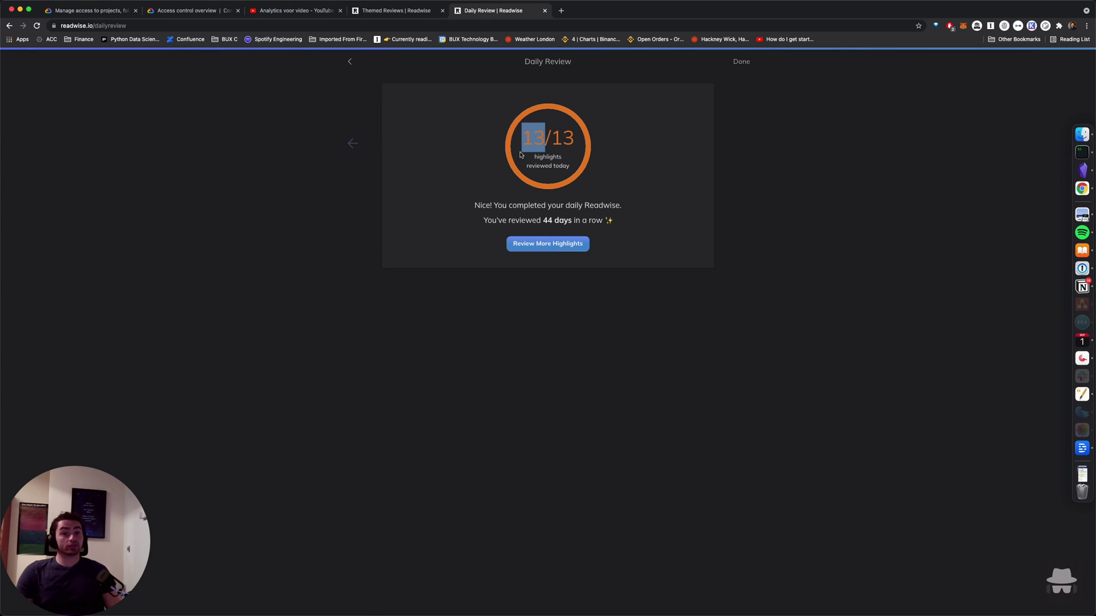
{"action": "left_click_drag", "start_coordinate": [521, 140], "coordinate": [550, 140]}
{"action": "double_click", "coordinate": [570, 136]}
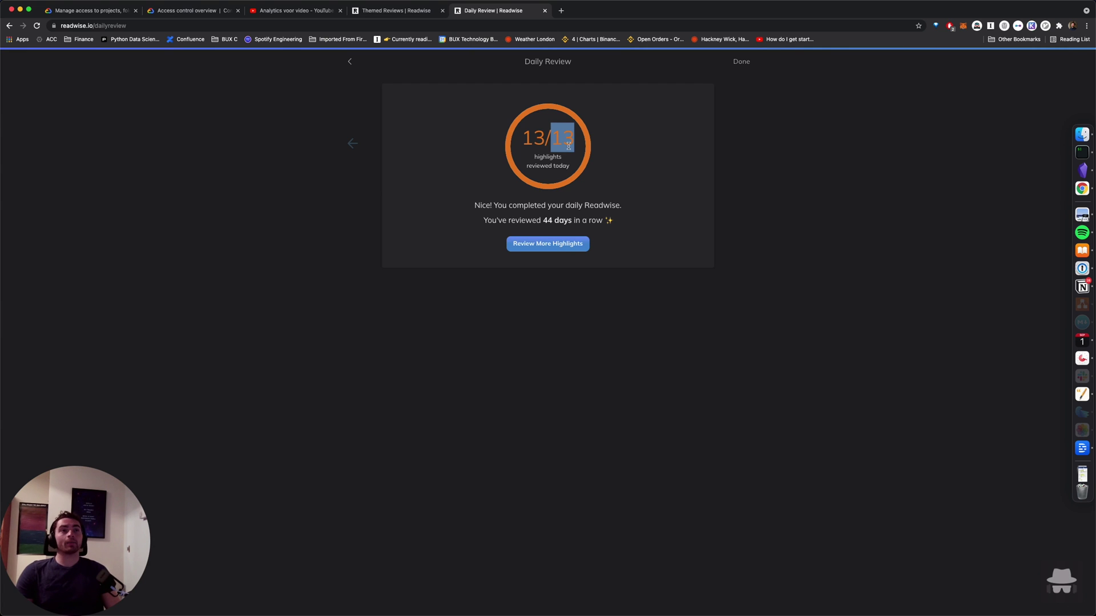
- Leave the Daily Review completion page and open the list of themed reviews from the dashboard
{"action": "left_click", "coordinate": [736, 62]}
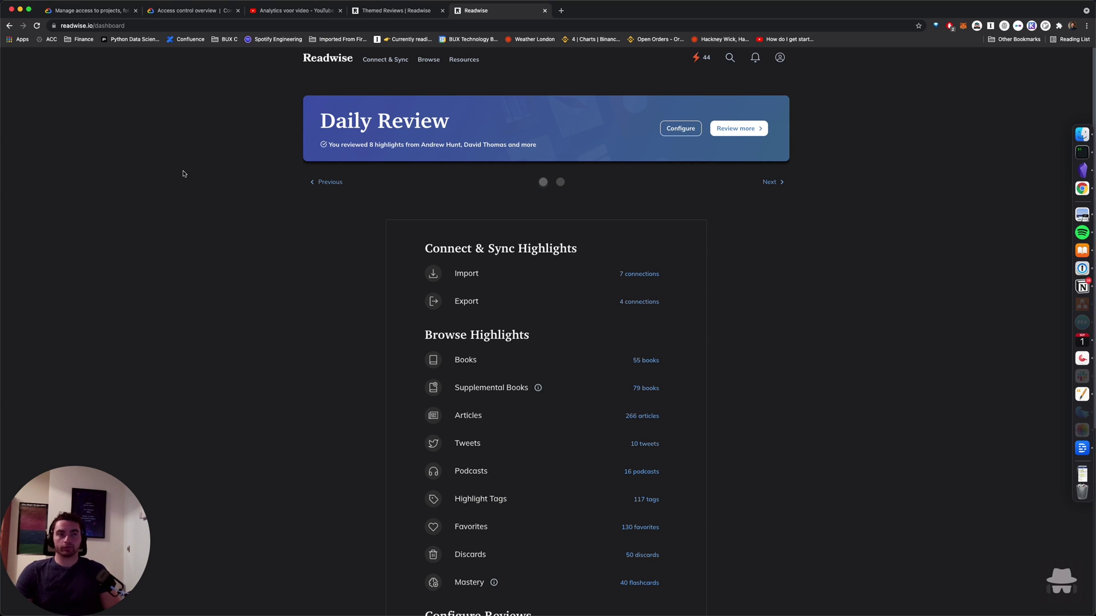
{"action": "scroll", "coordinate": [193, 259], "scroll_direction": "down", "scroll_amount": 5}
{"action": "left_click", "coordinate": [481, 445]}
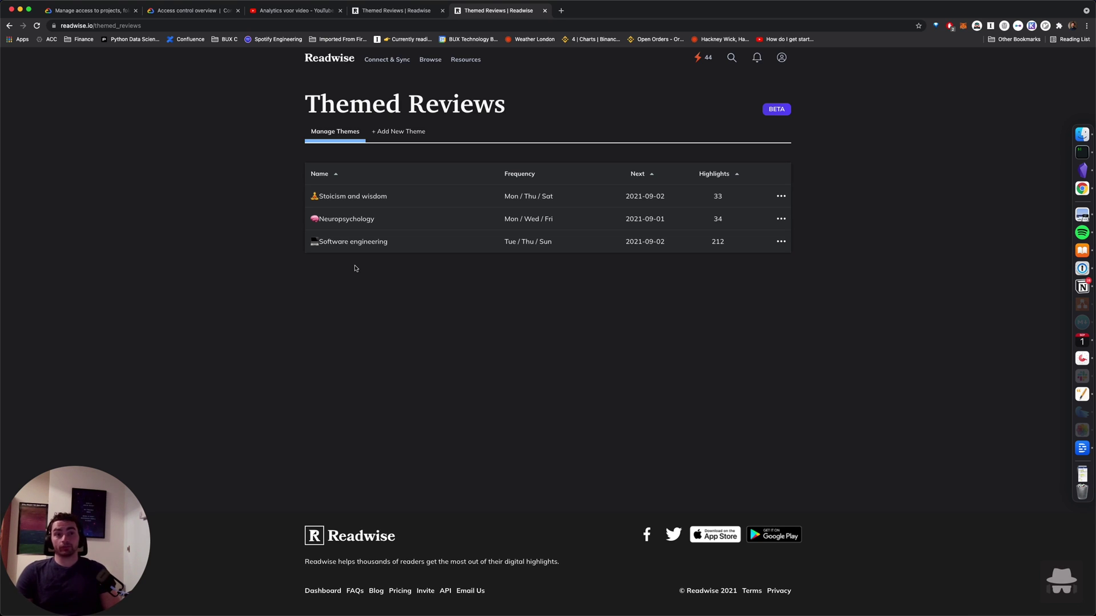
- Open the Stoicism and wisdom theme for editing and examine its available review frequency options
{"action": "left_click", "coordinate": [312, 197]}
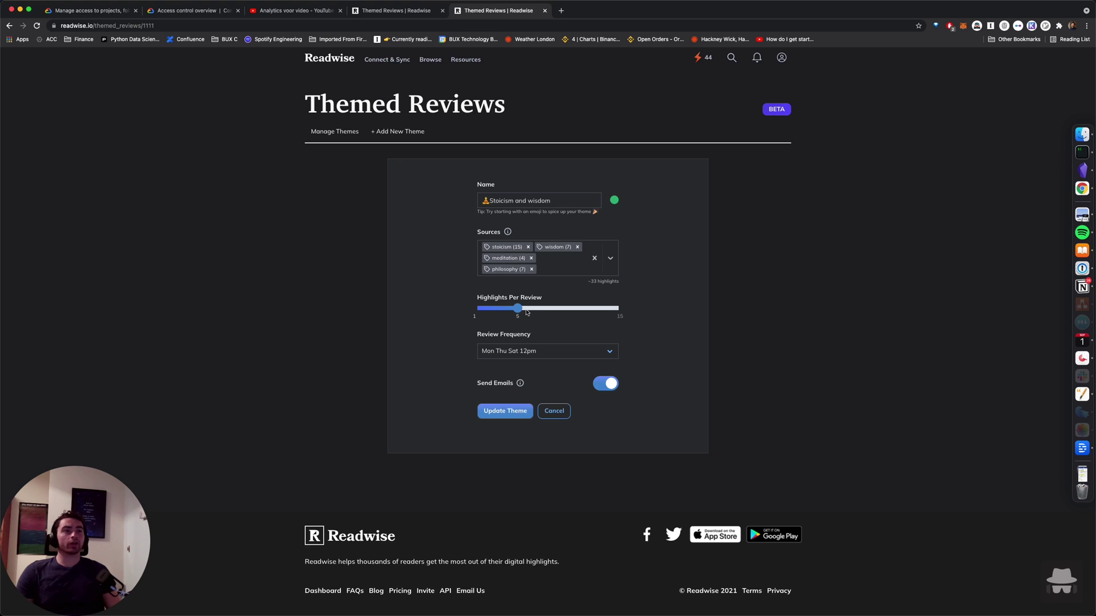
{"action": "left_click", "coordinate": [484, 356]}
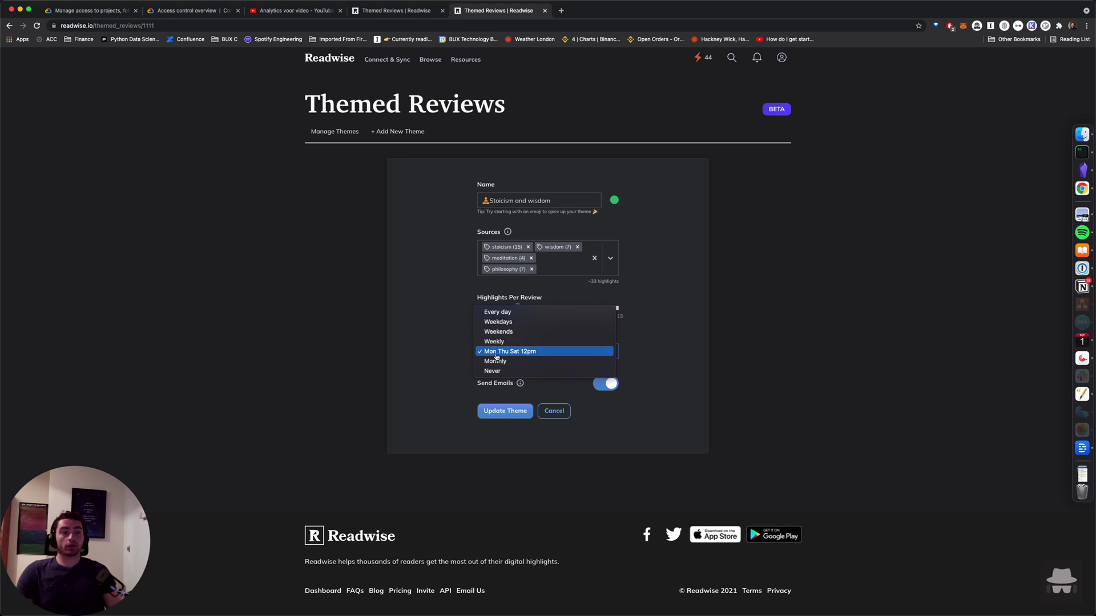
{"action": "left_click", "coordinate": [392, 372]}
{"action": "left_click", "coordinate": [500, 354]}
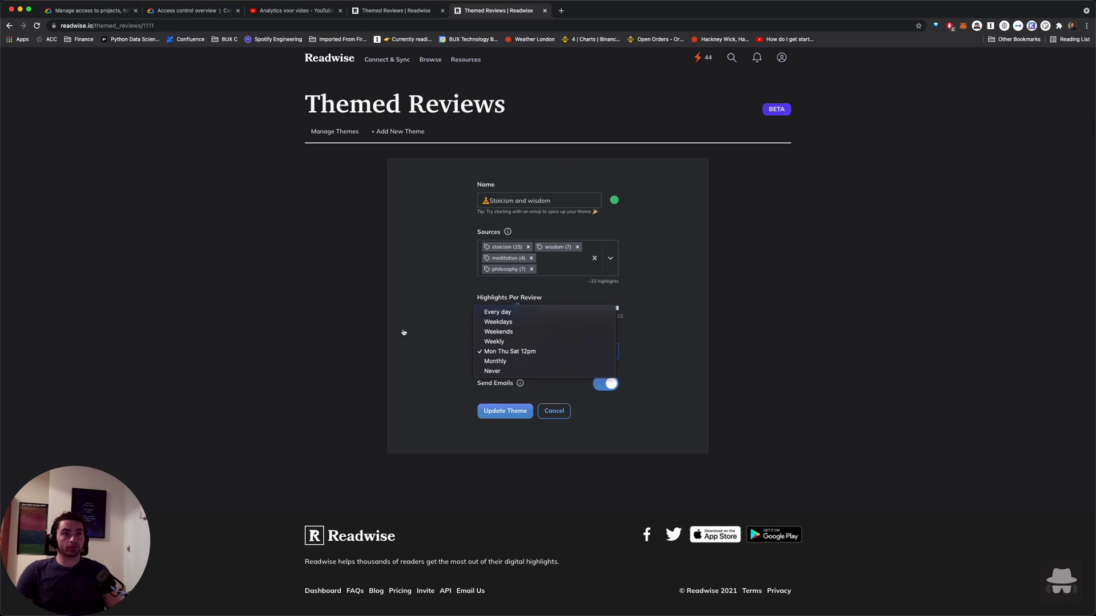
{"action": "left_click", "coordinate": [403, 328]}
{"action": "left_click", "coordinate": [499, 352]}
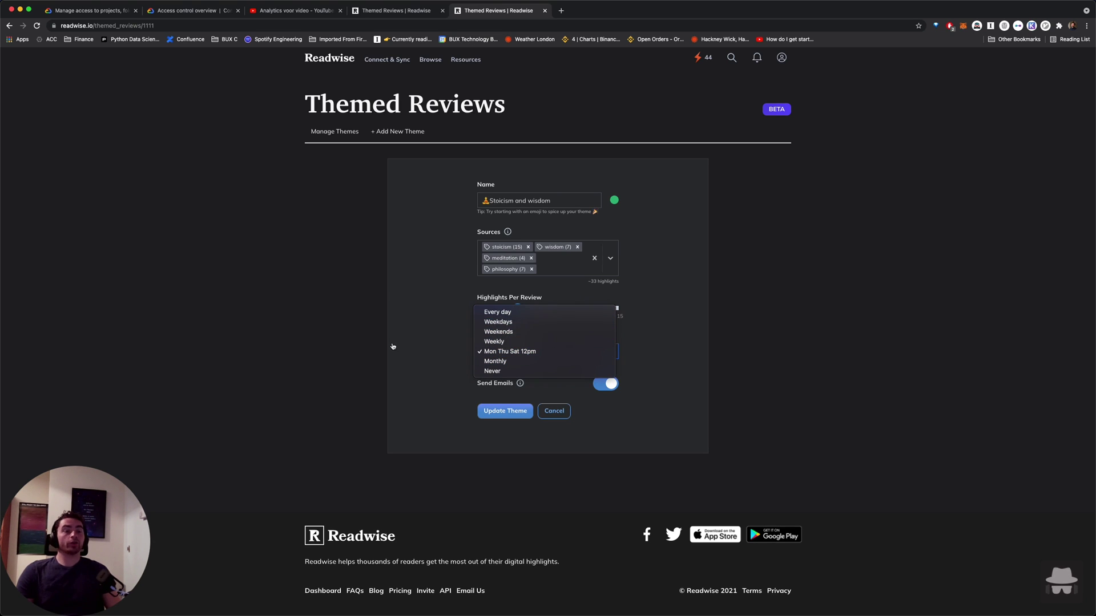
- Try the Monthly, Weekdays and Custom review frequencies for the Stoicism and wisdom theme and cancel the edits
{"action": "left_click", "coordinate": [511, 354]}
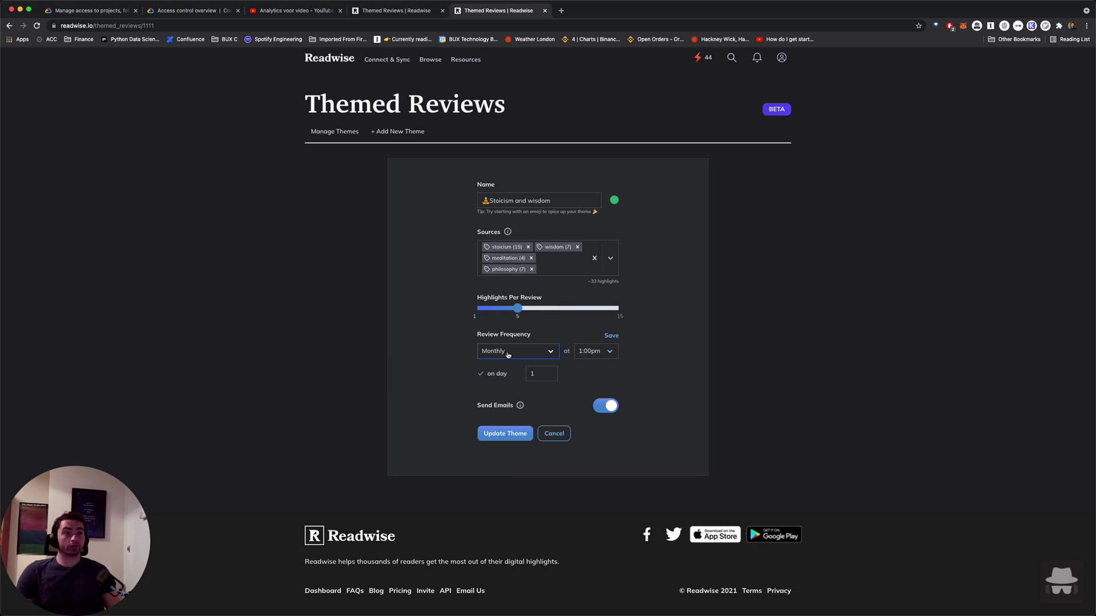
{"action": "left_click", "coordinate": [510, 353]}
{"action": "left_click", "coordinate": [512, 313]}
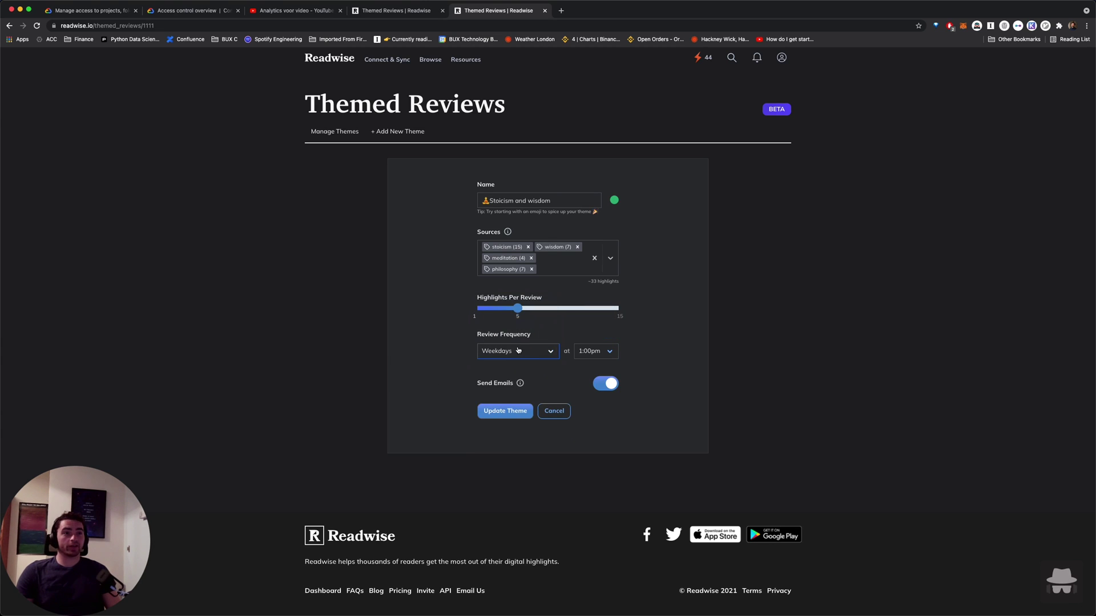
{"action": "left_click", "coordinate": [543, 356]}
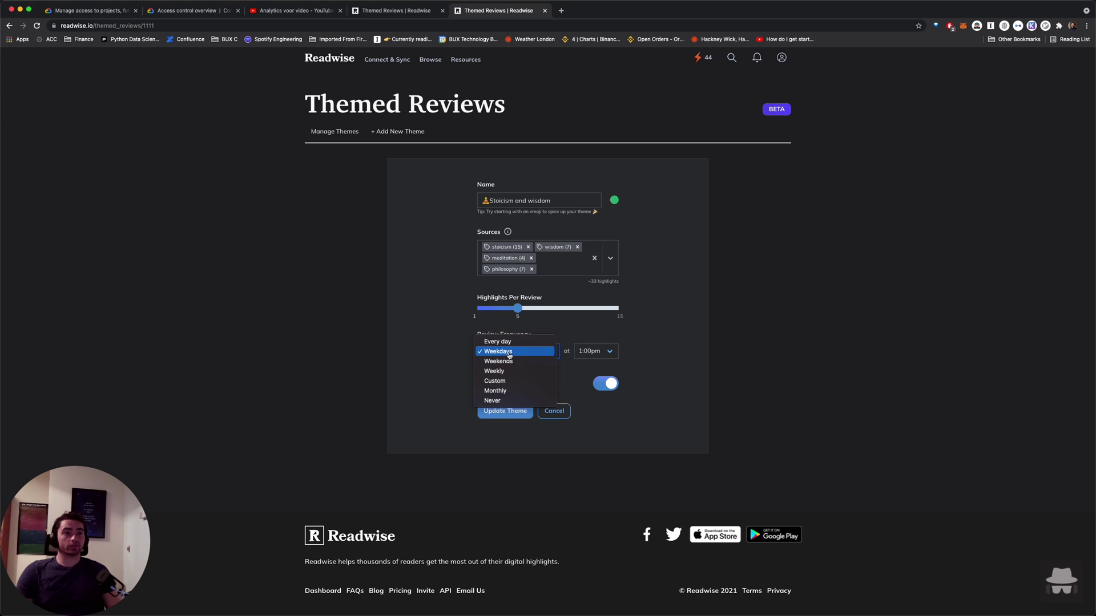
{"action": "left_click", "coordinate": [498, 381]}
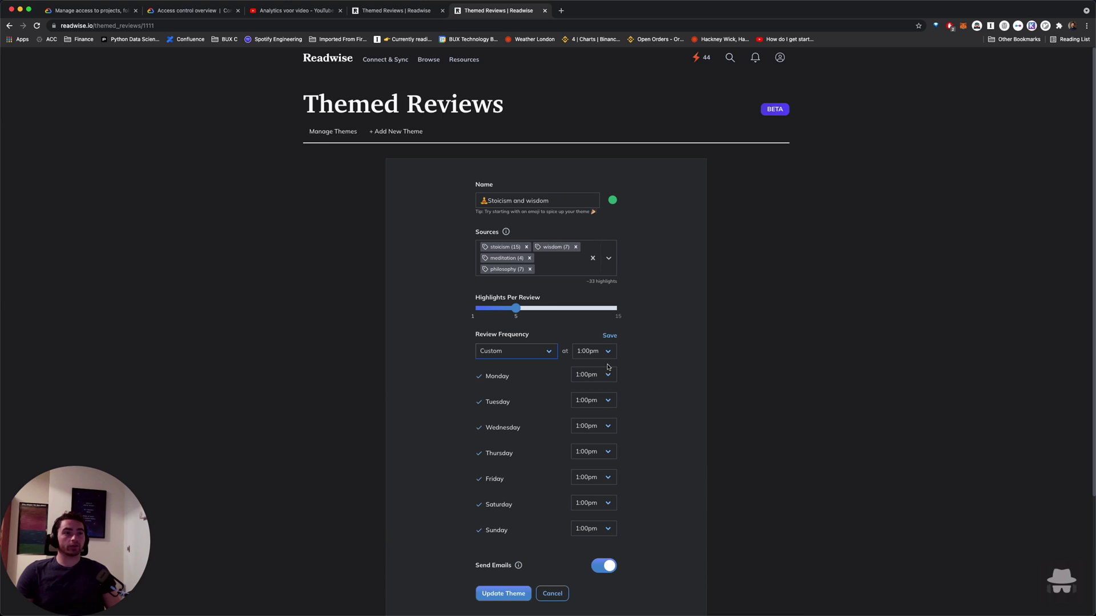
{"action": "scroll", "coordinate": [530, 288], "scroll_direction": "down", "scroll_amount": 2}
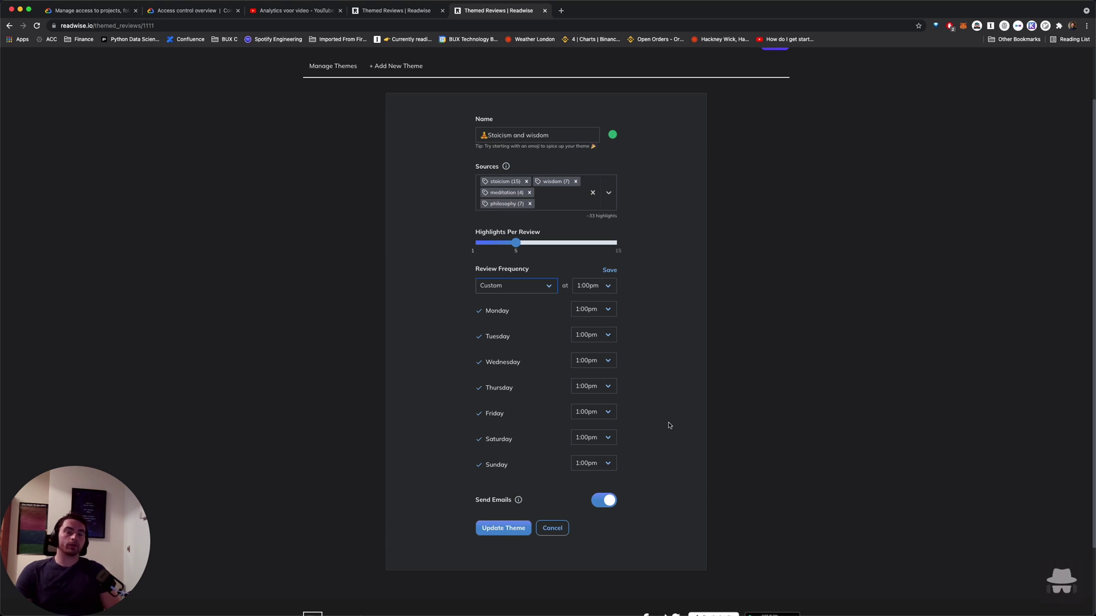
{"action": "left_click", "coordinate": [564, 531]}
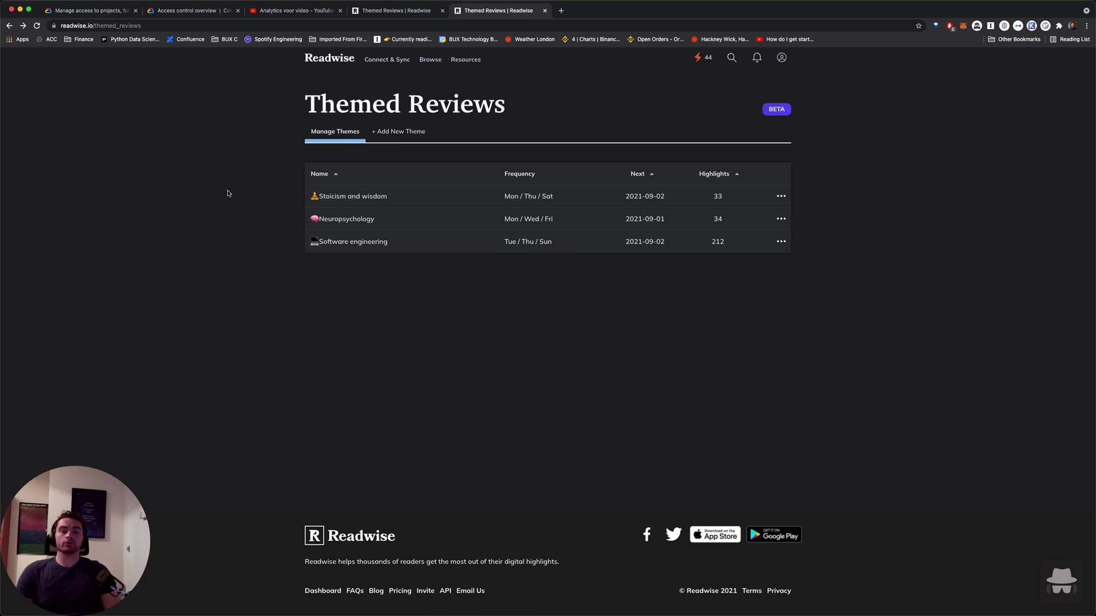
- Go back to the dashboard and reopen the list of themed reviews from its review configuration section
{"action": "left_click", "coordinate": [330, 57]}
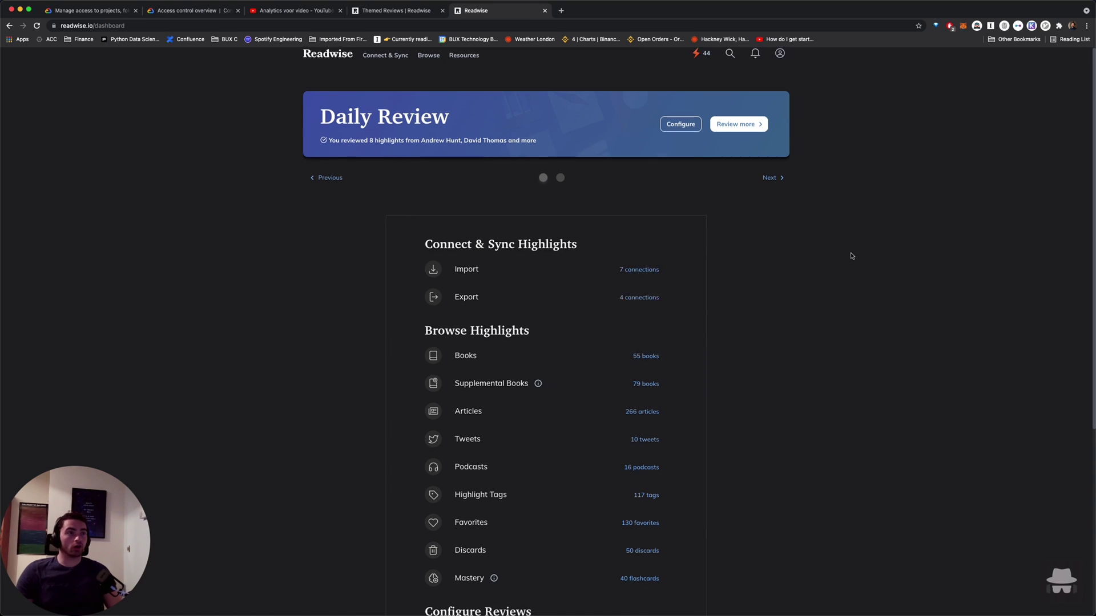
{"action": "scroll", "coordinate": [849, 251], "scroll_direction": "down", "scroll_amount": 5}
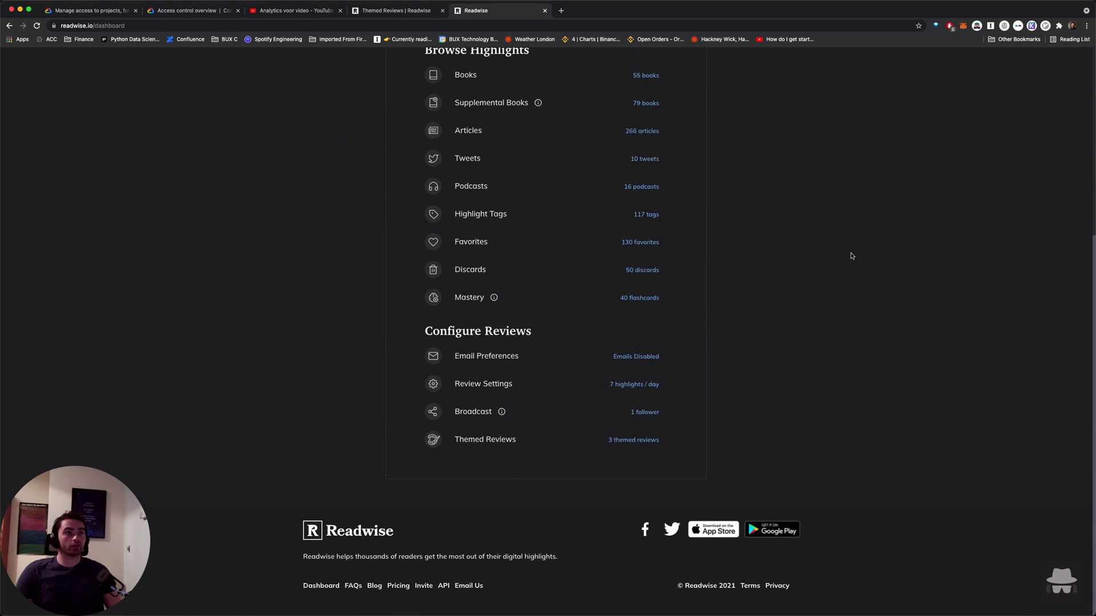
{"action": "left_click", "coordinate": [524, 451]}
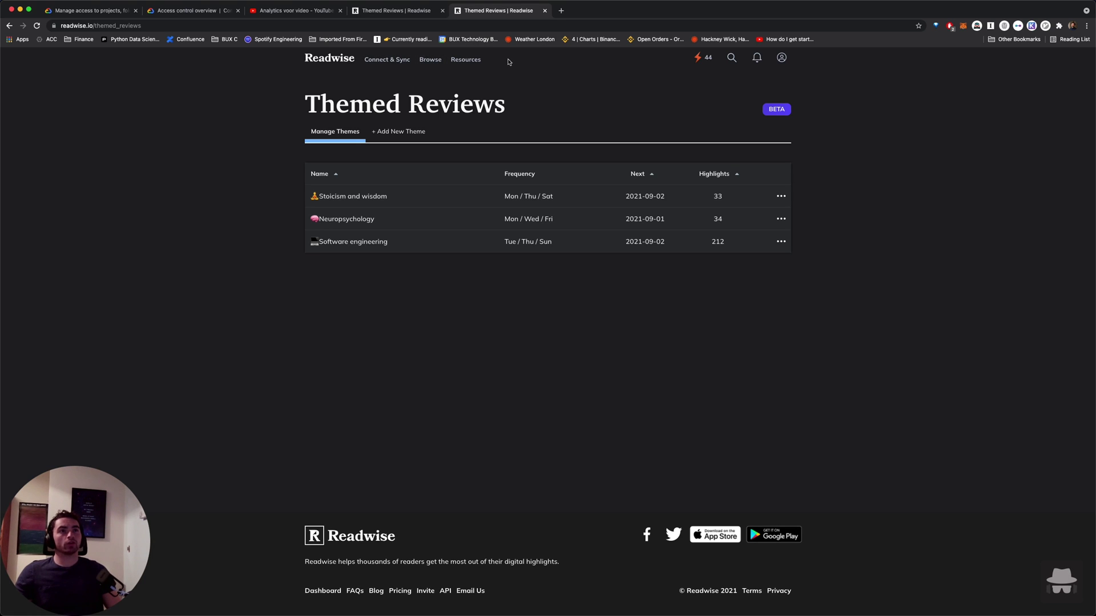
- Leave the themed reviews and open the Freeform Input page among the highlight import sources
{"action": "left_click", "coordinate": [330, 59]}
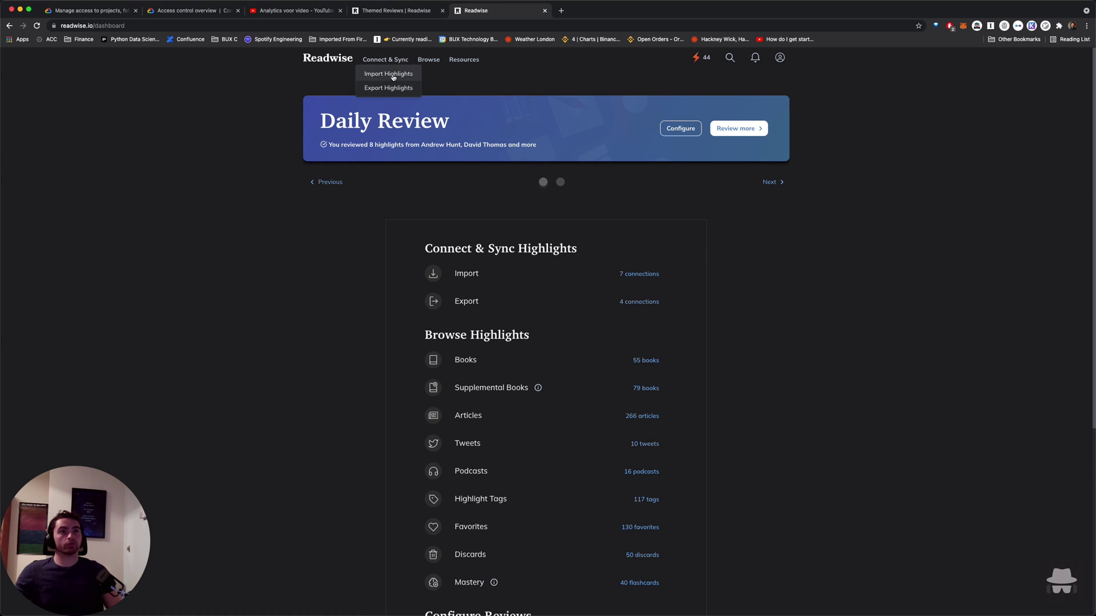
{"action": "left_click", "coordinate": [390, 76]}
{"action": "scroll", "coordinate": [290, 412], "scroll_direction": "down", "scroll_amount": 6}
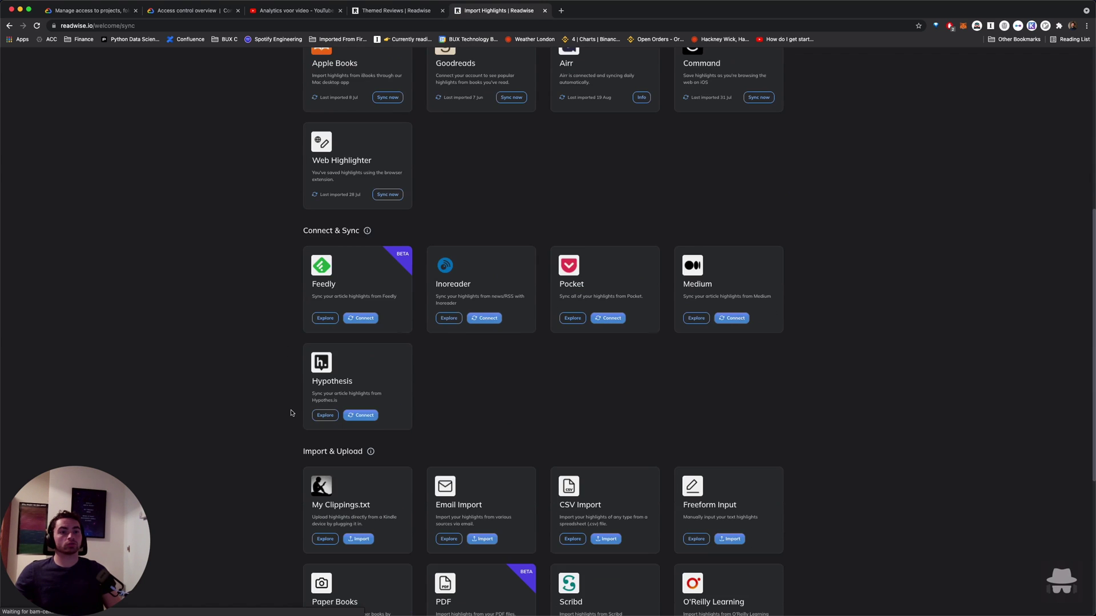
{"action": "scroll", "coordinate": [291, 413], "scroll_direction": "down", "scroll_amount": 4}
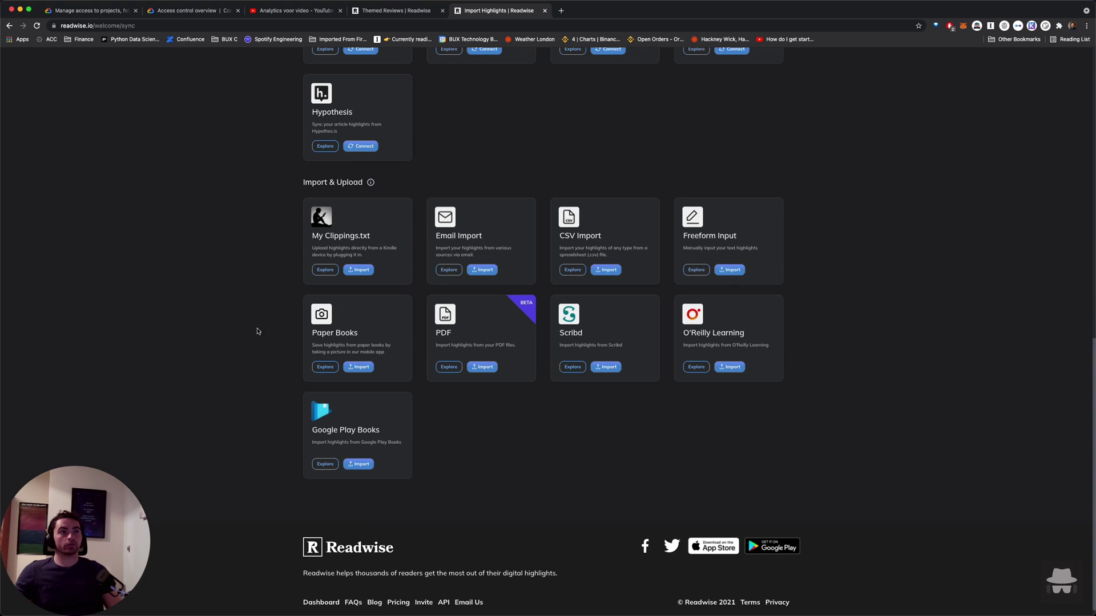
{"action": "left_click", "coordinate": [734, 236]}
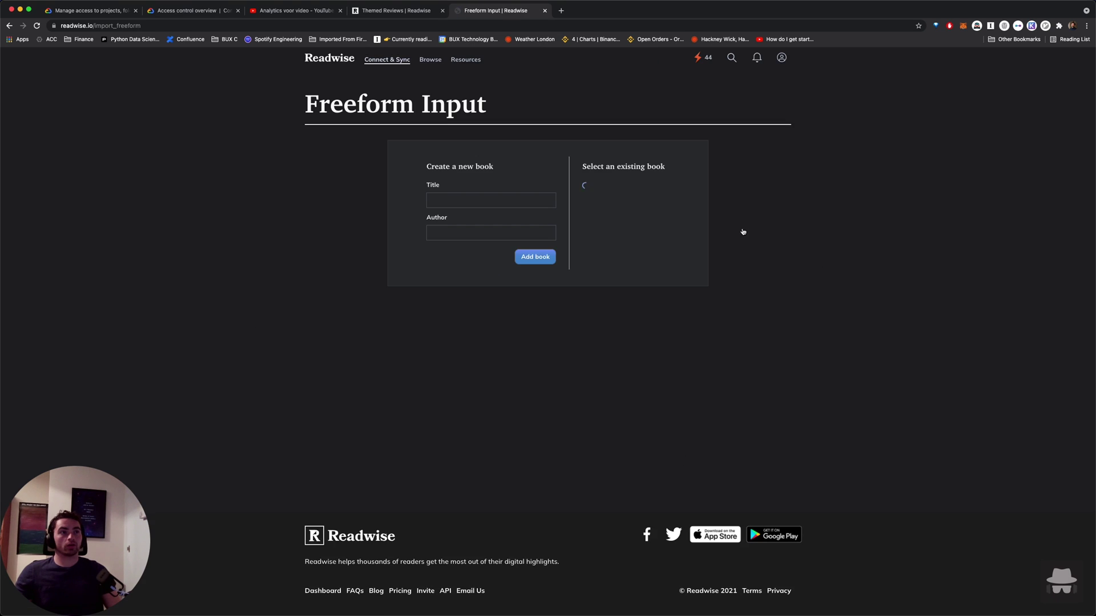
- Create a new freeform book titled "[DIGEST] Mental performance insights" with the author's first name
{"action": "left_click", "coordinate": [465, 205]}
{"action": "left_click", "coordinate": [465, 205]}
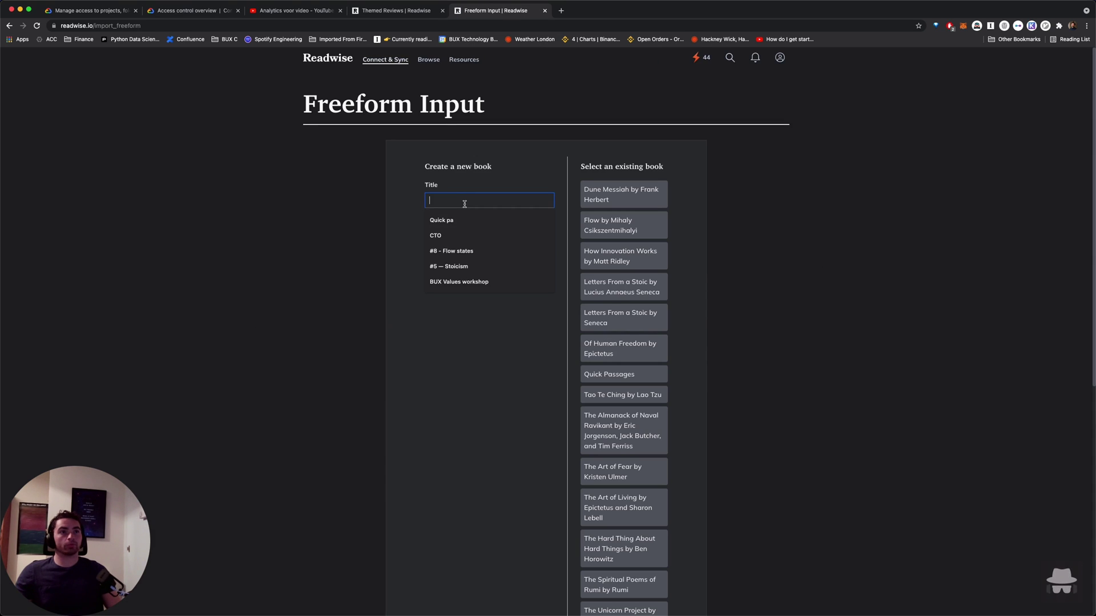
{"action": "left_click", "coordinate": [487, 192]}
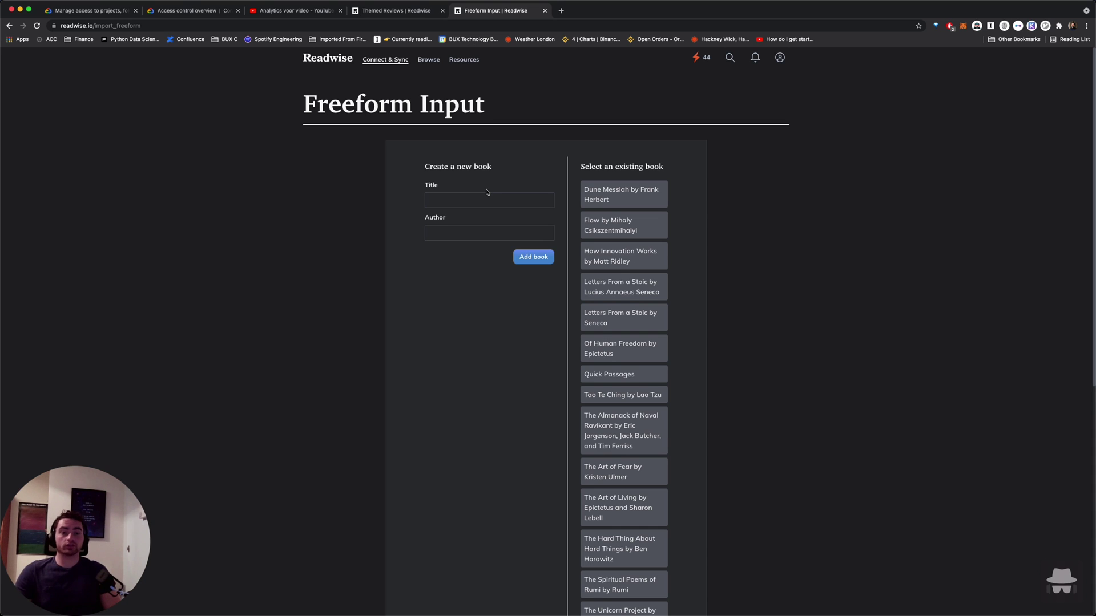
{"action": "left_click", "coordinate": [473, 197]}
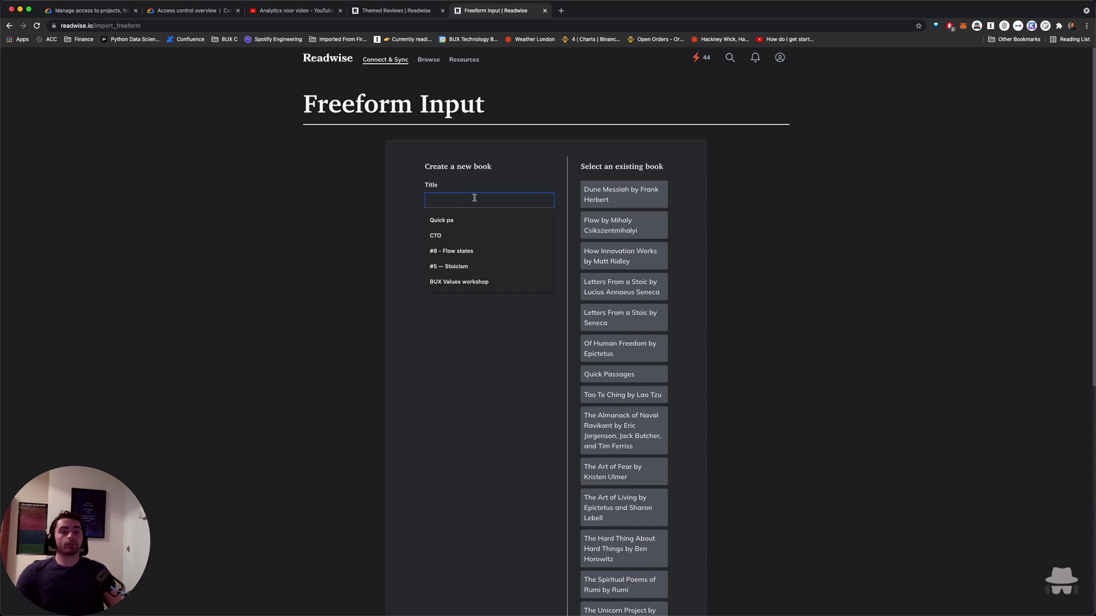
{"action": "type", "text": "[DIGEST] Mental performance insights"}
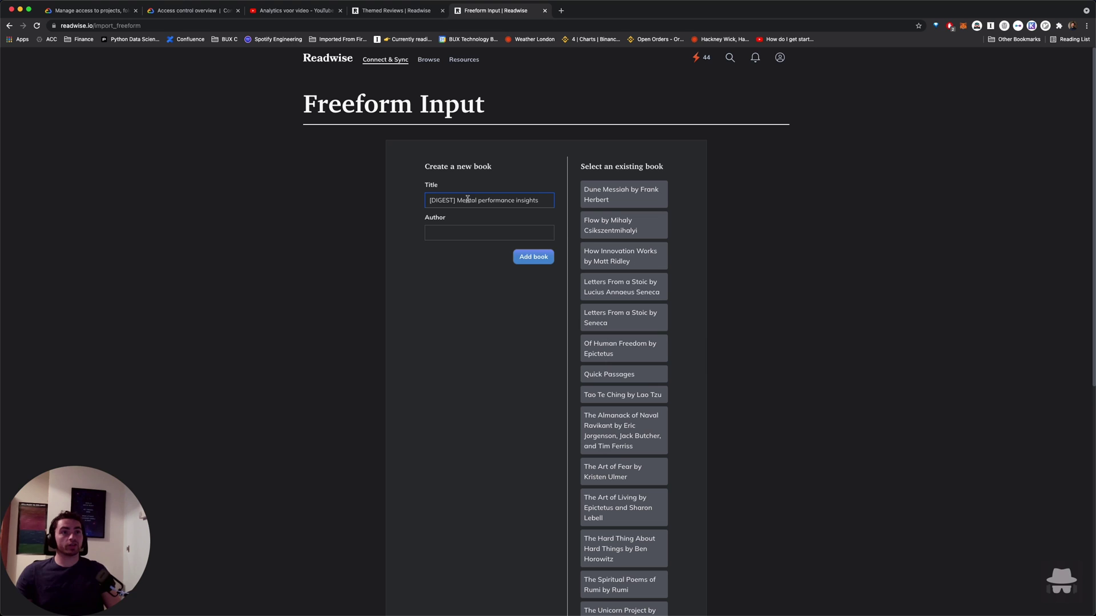
{"action": "left_click", "coordinate": [446, 233]}
{"action": "type", "text": "Zoran"}
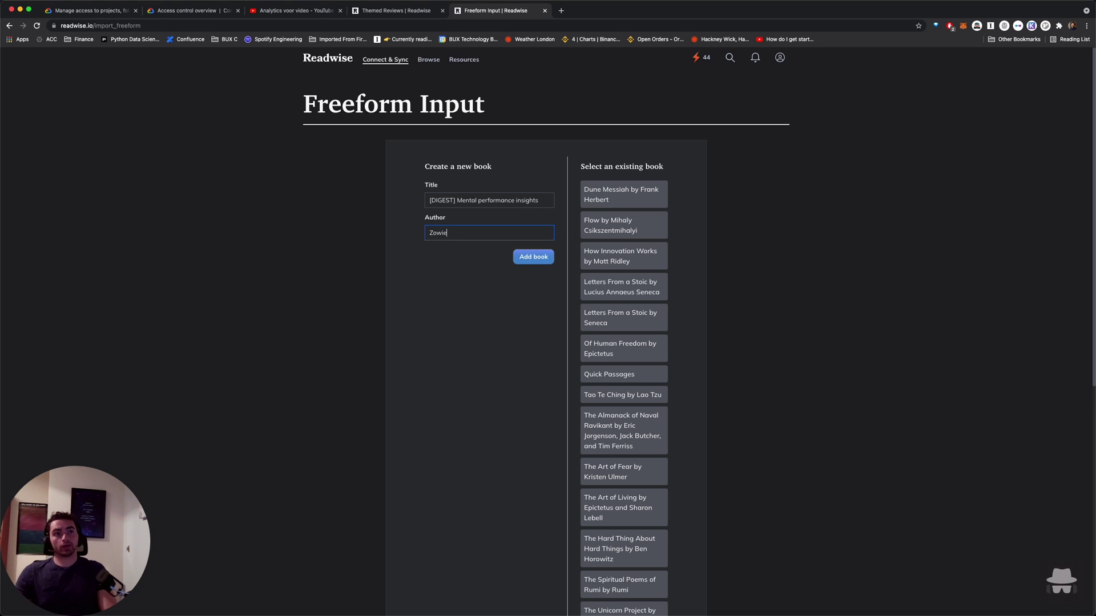
{"action": "left_click", "coordinate": [525, 257]}
- Copy the last three paragraphs of the "Meditation already is" note in Obsidian and add them as a highlight to the new Readwise book
{"action": "left_click", "coordinate": [494, 223]}
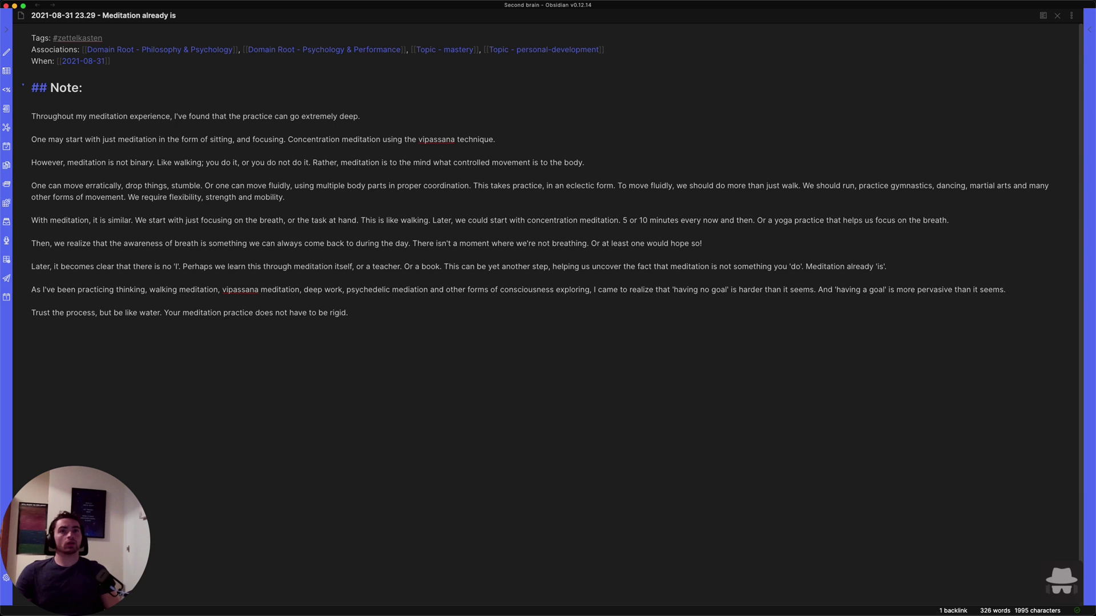
{"action": "left_click", "coordinate": [228, 321]}
{"action": "left_click", "coordinate": [259, 122]}
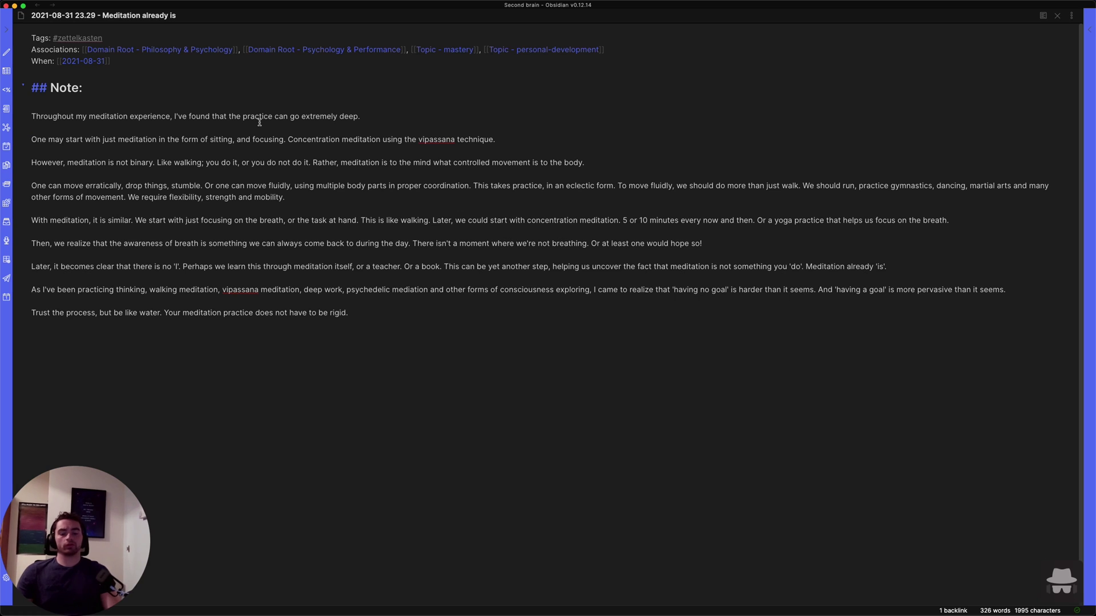
{"action": "key", "text": "Up"}
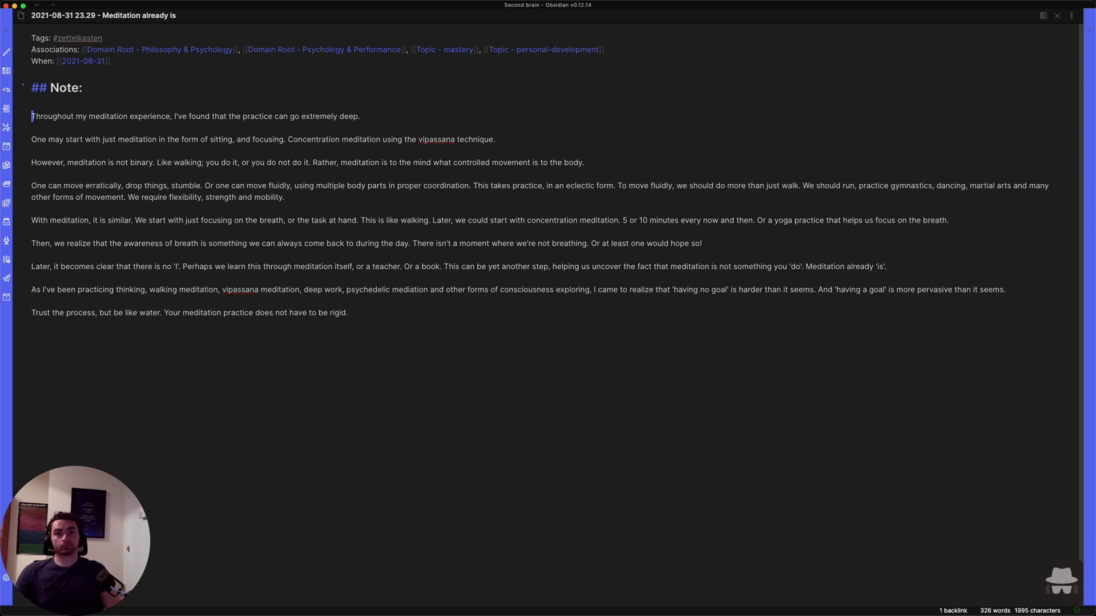
{"action": "left_click_drag", "start_coordinate": [350, 313], "coordinate": [25, 279]}
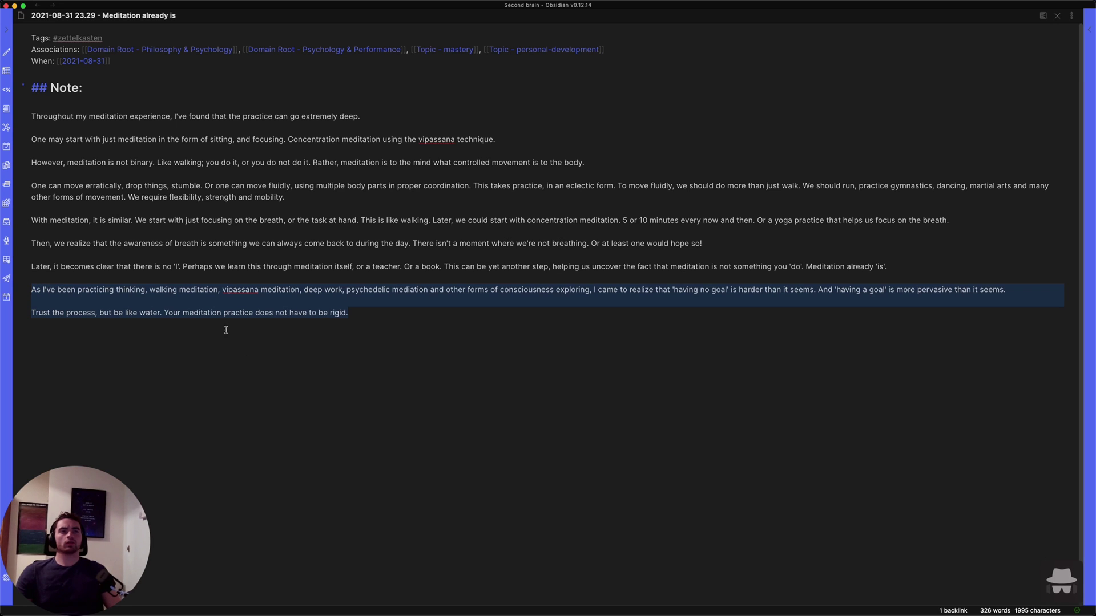
{"action": "left_click", "coordinate": [31, 267], "text": "shift"}
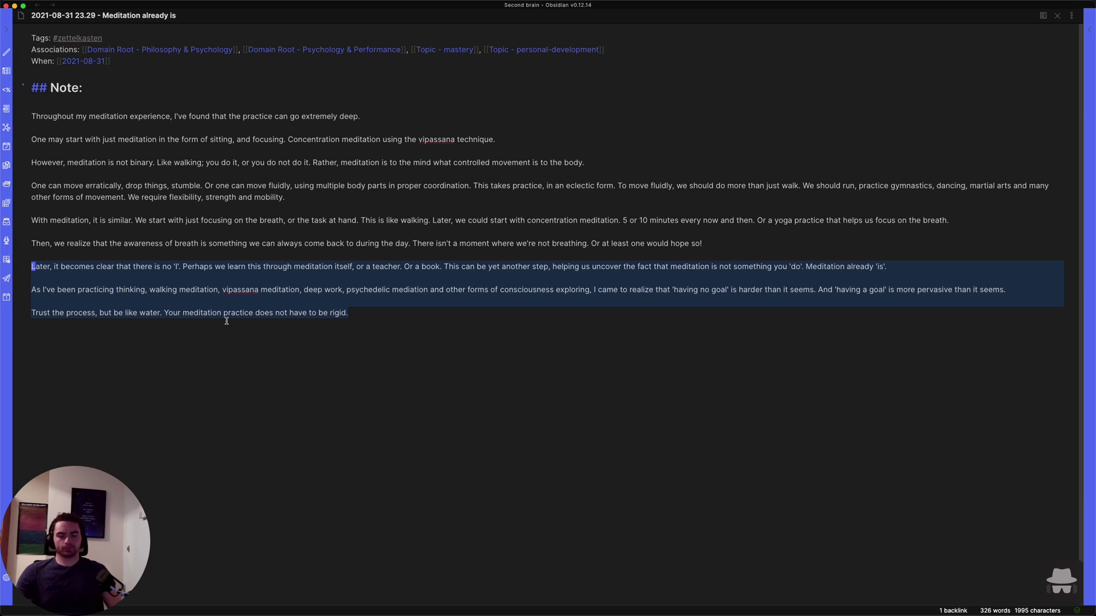
{"action": "key", "text": "super+c"}
{"action": "key", "text": "super+Tab"}
{"action": "key", "text": "super+v"}
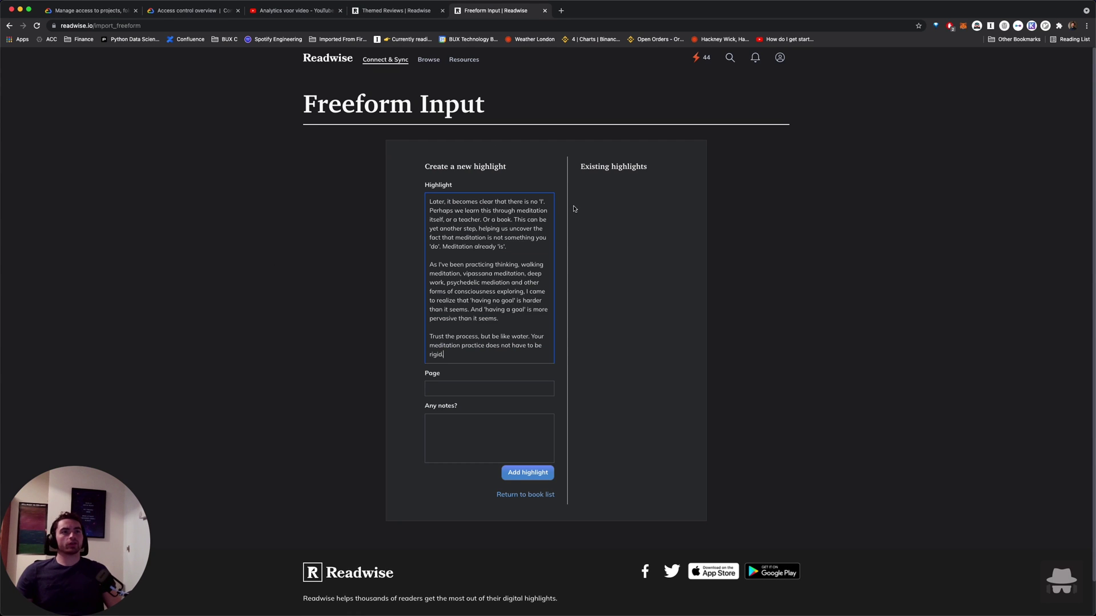
{"action": "left_click", "coordinate": [478, 435]}
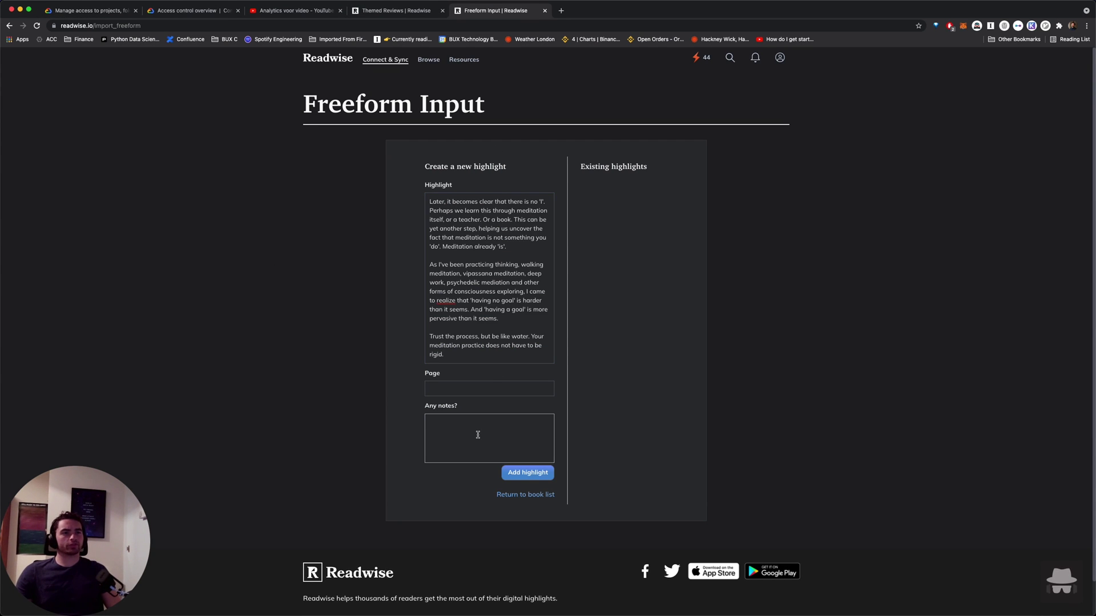
{"action": "left_click", "coordinate": [533, 474]}
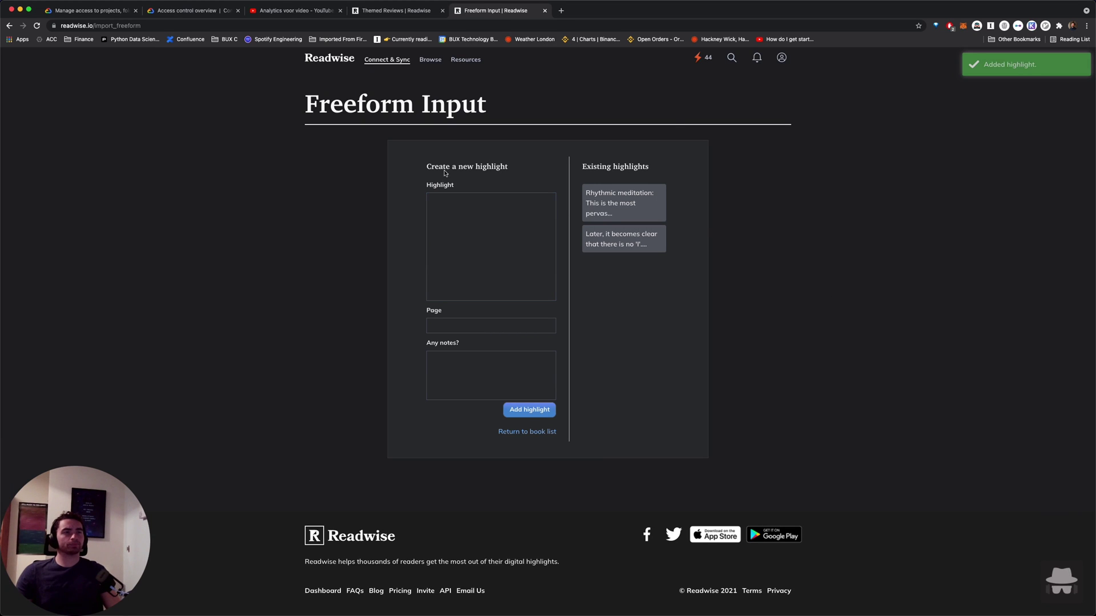
{"action": "left_click", "coordinate": [314, 191]}
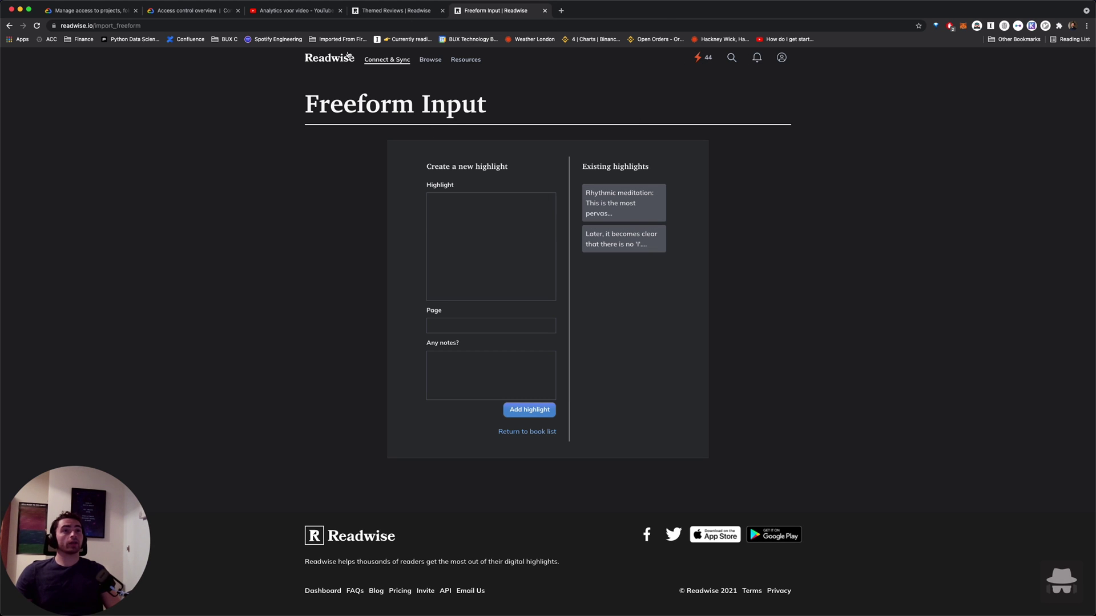
- Return to the dashboard, open the themed reviews and start adding a new theme
{"action": "left_click", "coordinate": [324, 63]}
{"action": "scroll", "coordinate": [582, 393], "scroll_direction": "down", "scroll_amount": 5}
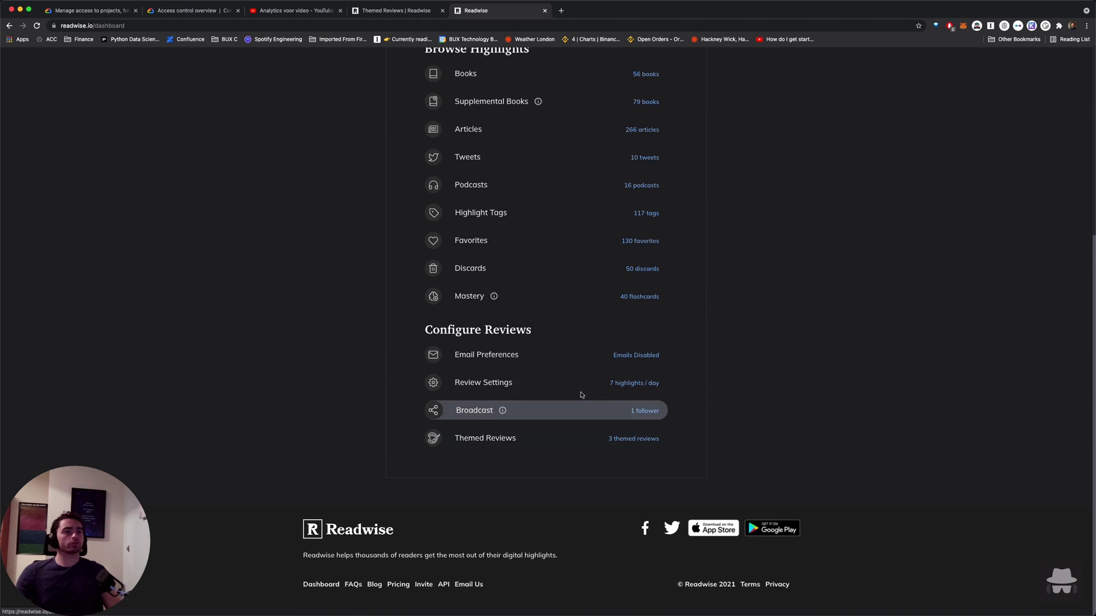
{"action": "left_click", "coordinate": [512, 448]}
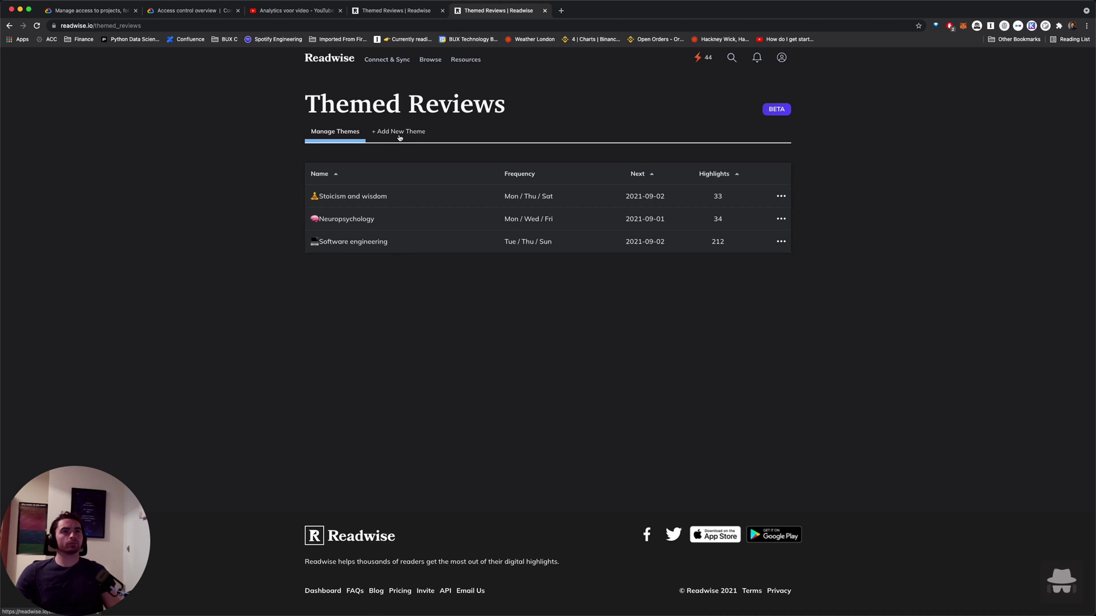
{"action": "left_click", "coordinate": [400, 137]}
- Name the new theme "Mental performance insights" and return the text cursor to the start of the name
{"action": "left_click", "coordinate": [520, 201]}
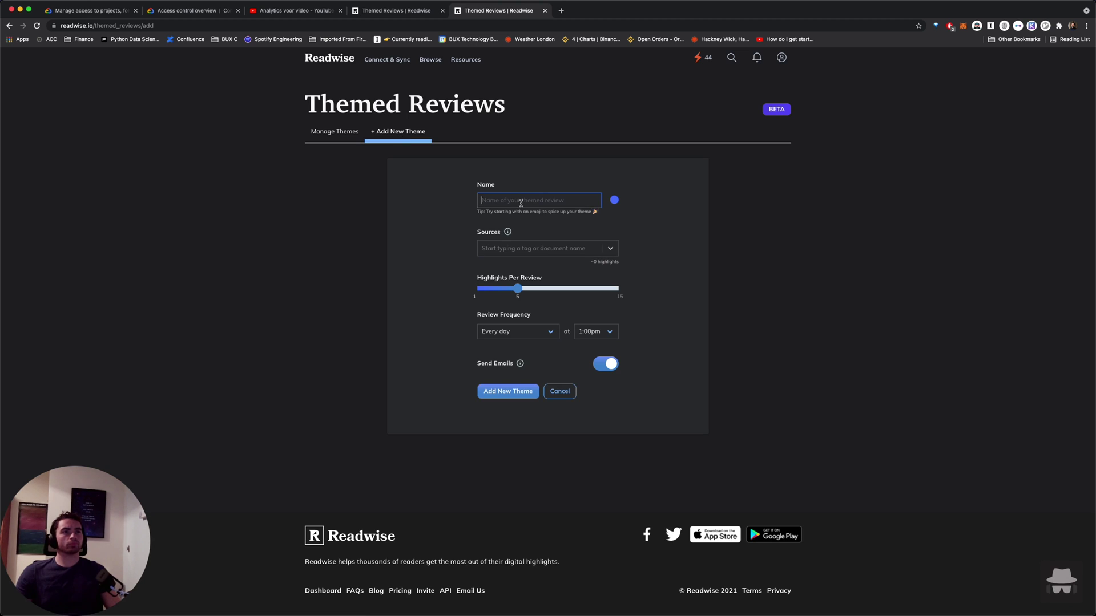
{"action": "type", "text": "Me"}
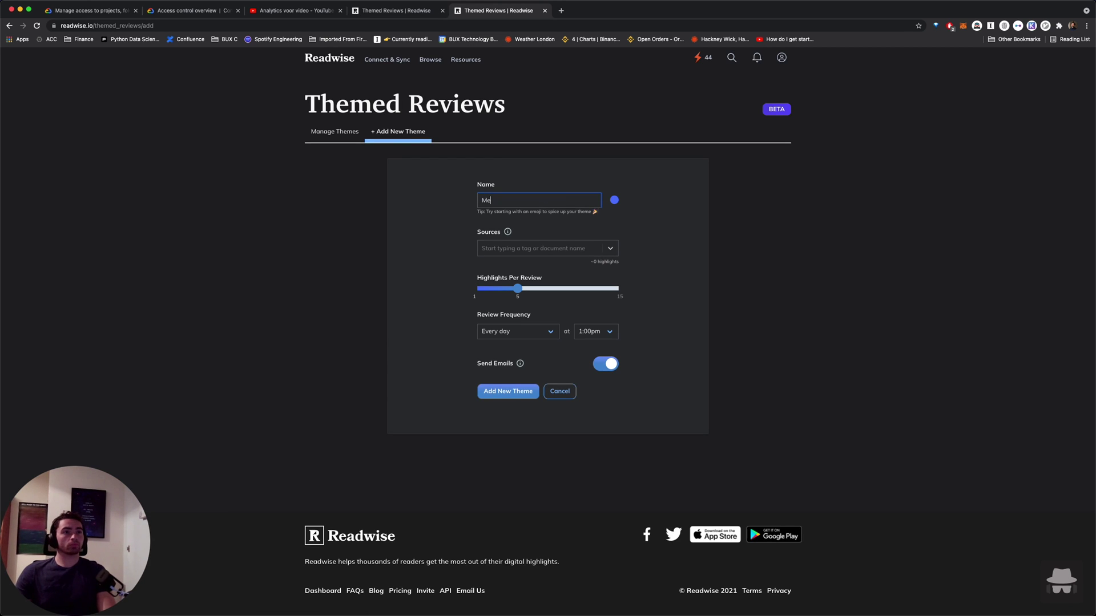
{"action": "type", "text": "ntal performance insights"}
{"action": "key", "text": "super+Left"}
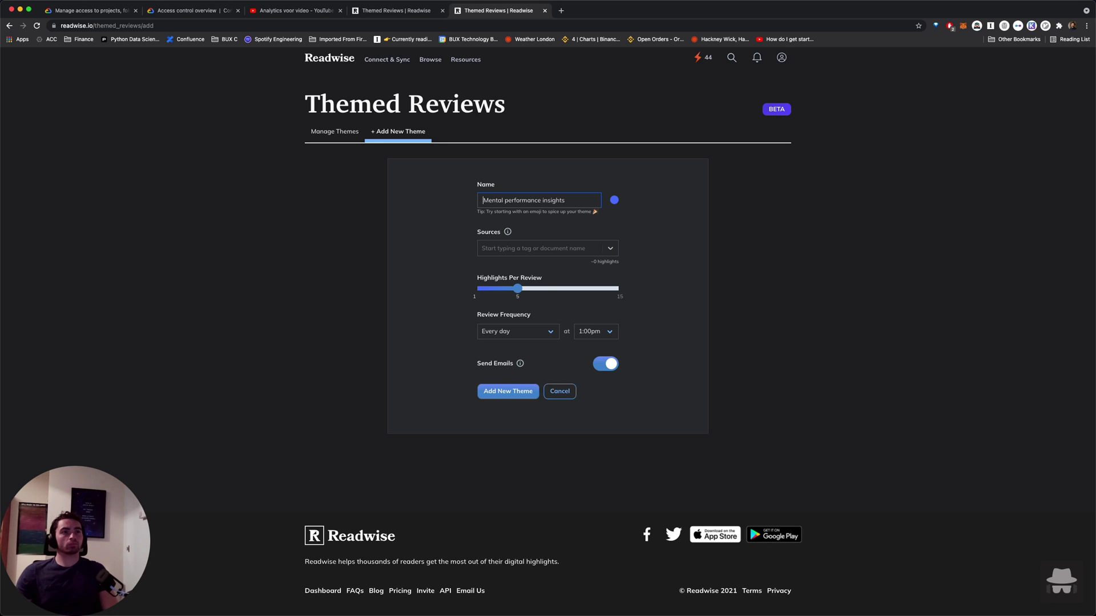
{"action": "key", "text": "ctrl+super+space"}
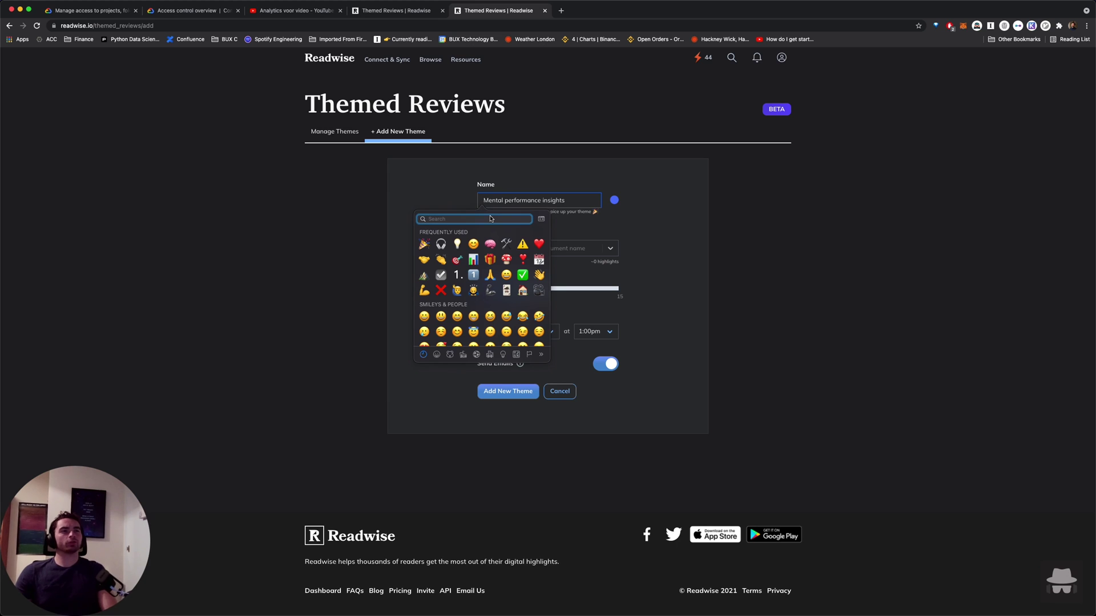
{"action": "left_click", "coordinate": [490, 244]}
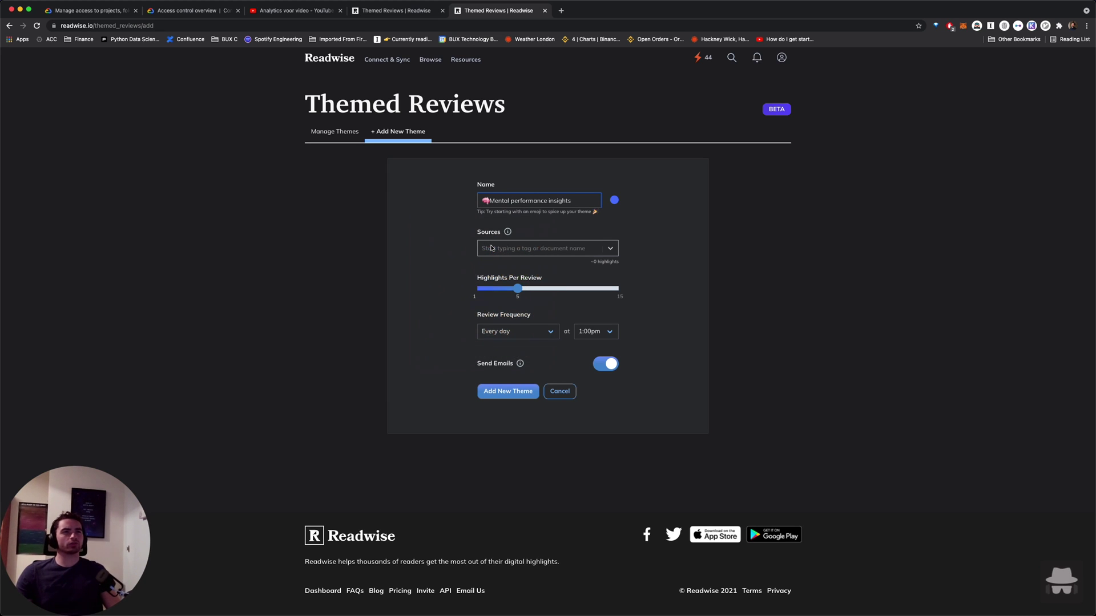
{"action": "key", "text": "BackSpace"}
- Insert a light bulb emoji in front of the theme's name
{"action": "key", "text": "ctrl+super+space"}
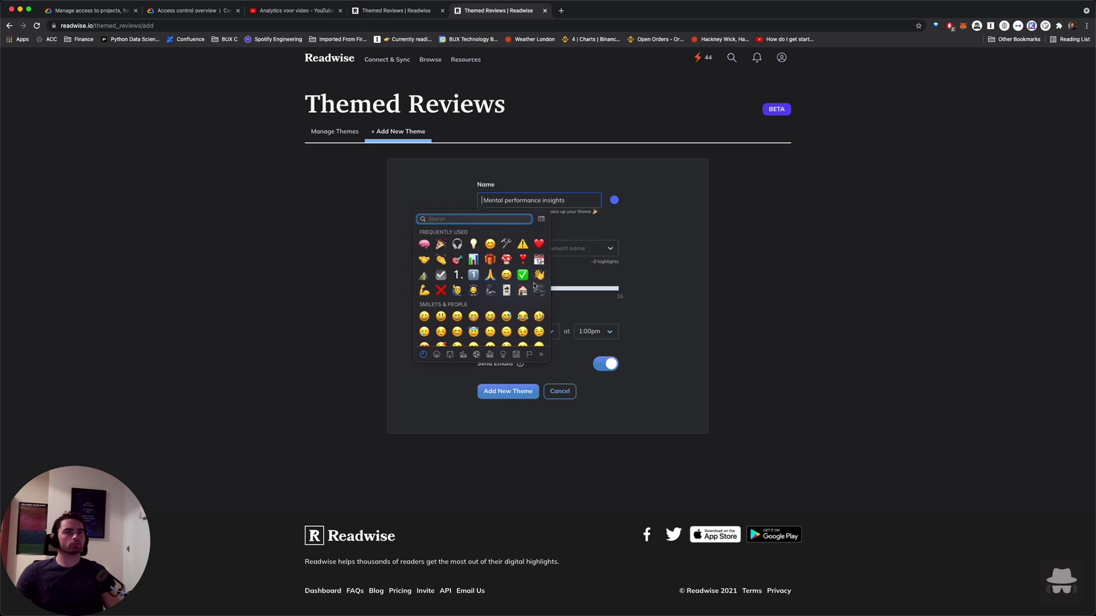
{"action": "left_click", "coordinate": [475, 244]}
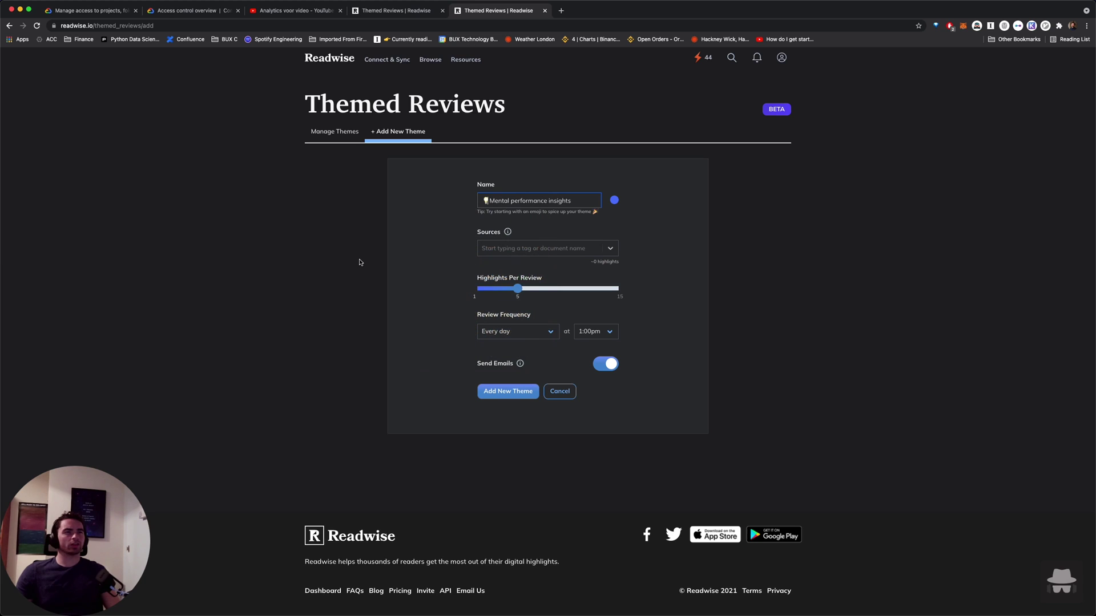
- Add the freeform book "[DIGEST] Mental performance insights" as the theme's source
{"action": "left_click", "coordinate": [512, 249]}
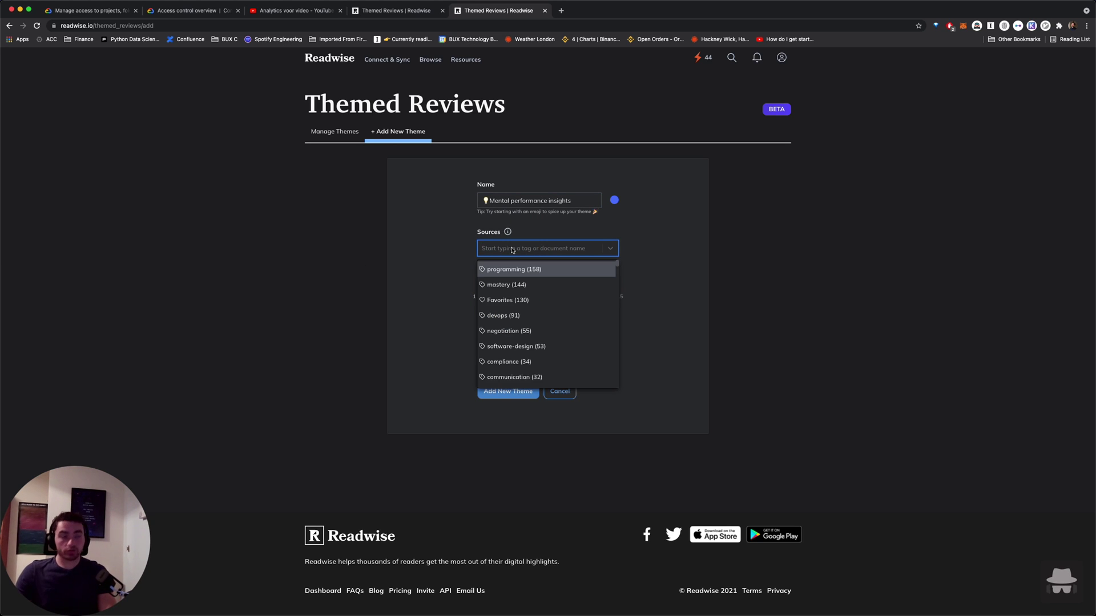
{"action": "type", "text": "performanc"}
{"action": "left_click", "coordinate": [542, 346]}
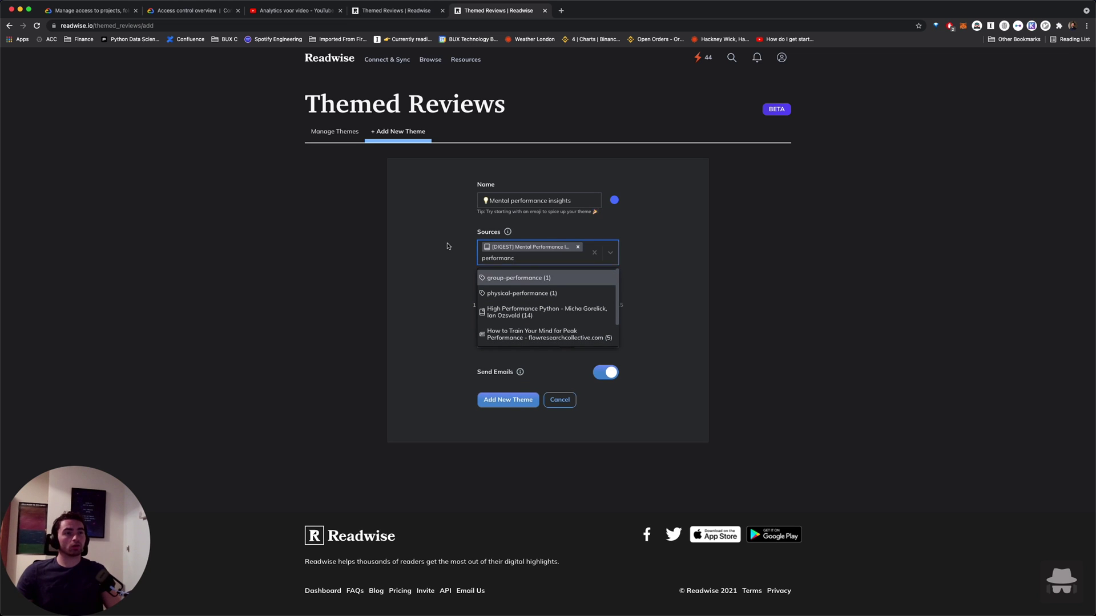
{"action": "left_click", "coordinate": [419, 251]}
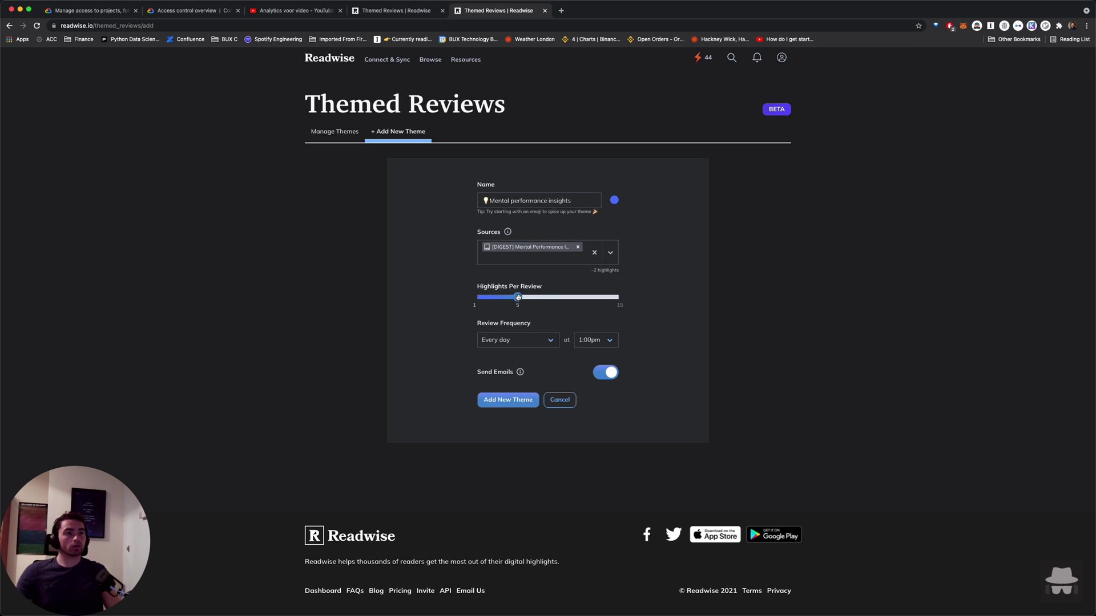
- Set the theme to 3 highlights per review, disable its emails and save it
{"action": "left_click_drag", "start_coordinate": [518, 297], "coordinate": [502, 304]}
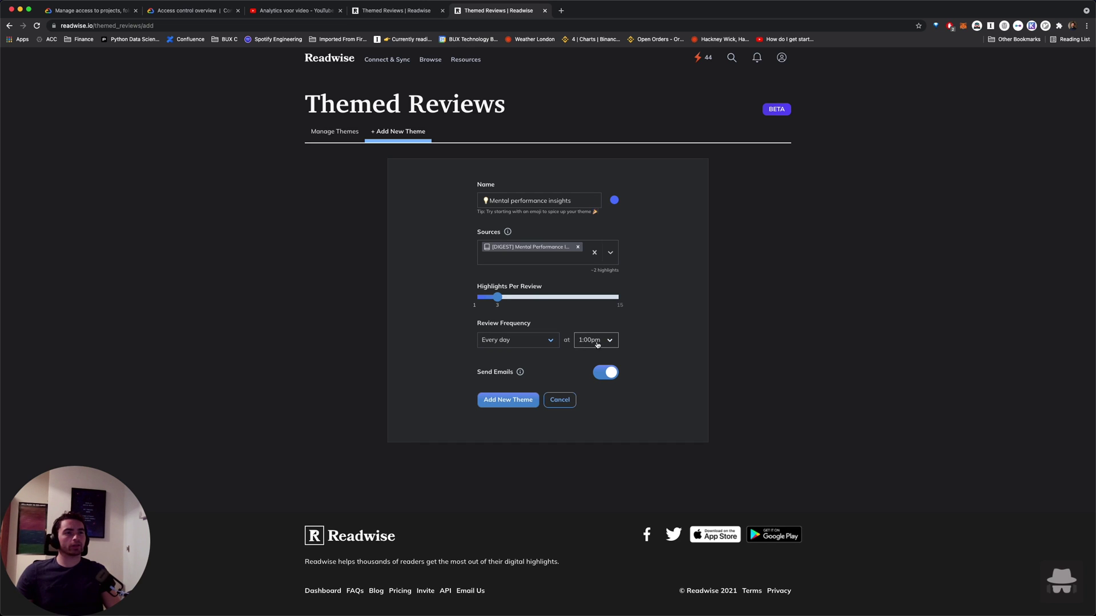
{"action": "left_click", "coordinate": [606, 372]}
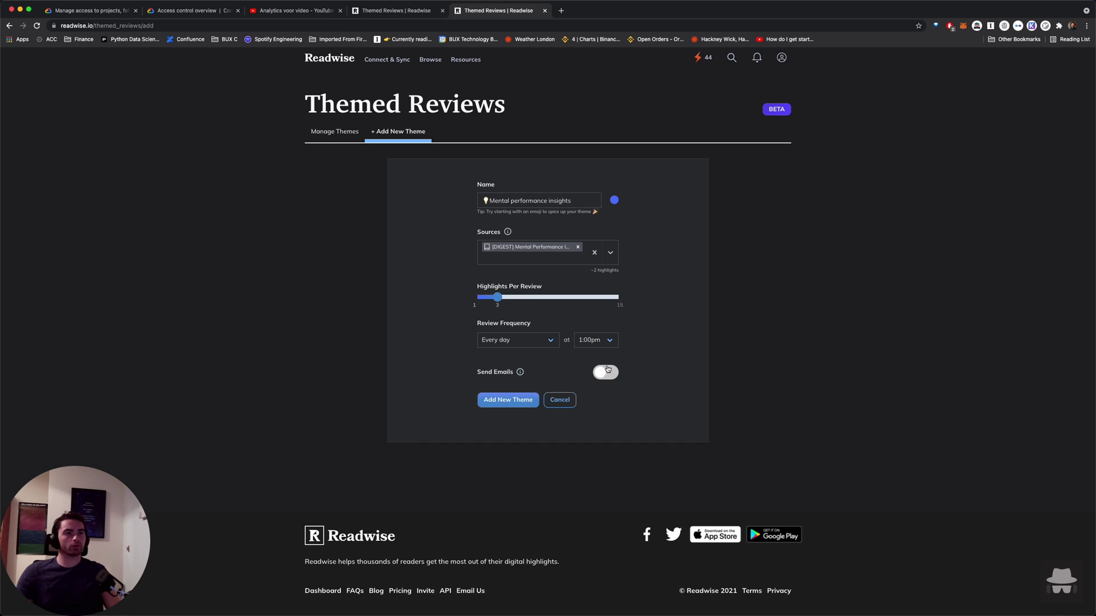
{"action": "left_click", "coordinate": [479, 405]}
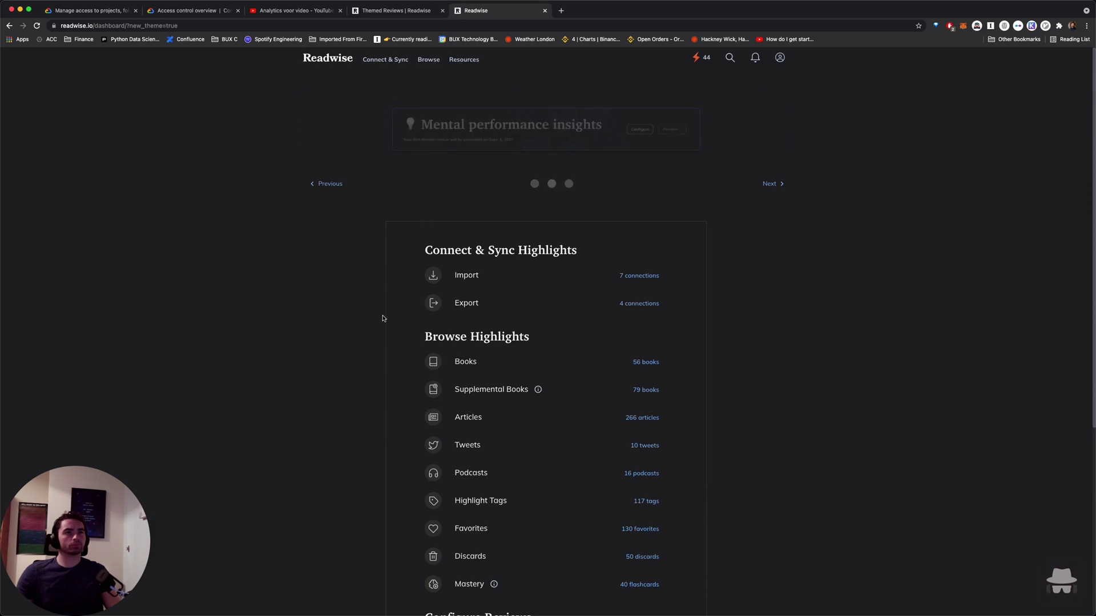
- Open the preview of the "Mental performance insights" themed review from the dashboard
{"action": "scroll", "coordinate": [379, 318], "scroll_direction": "down", "scroll_amount": 5}
{"action": "scroll", "coordinate": [511, 321], "scroll_direction": "up", "scroll_amount": 5}
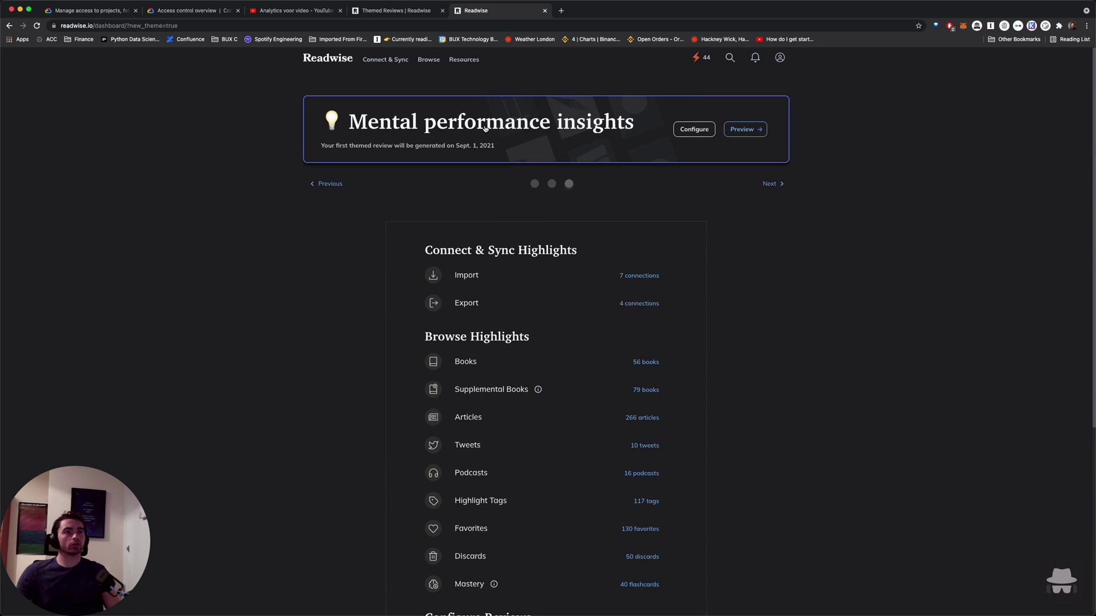
{"action": "left_click", "coordinate": [764, 130]}
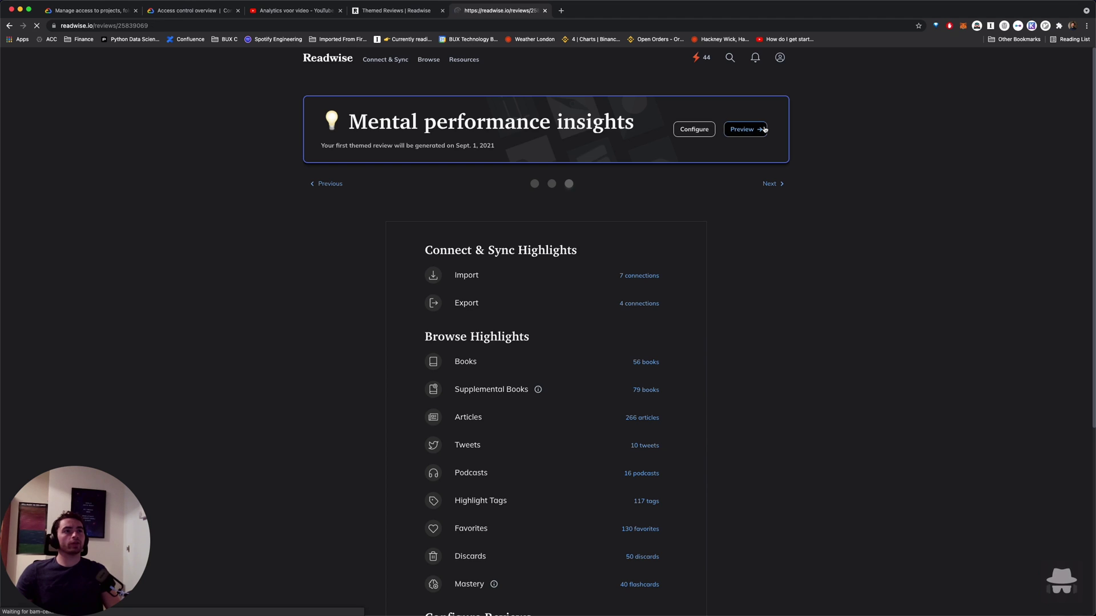